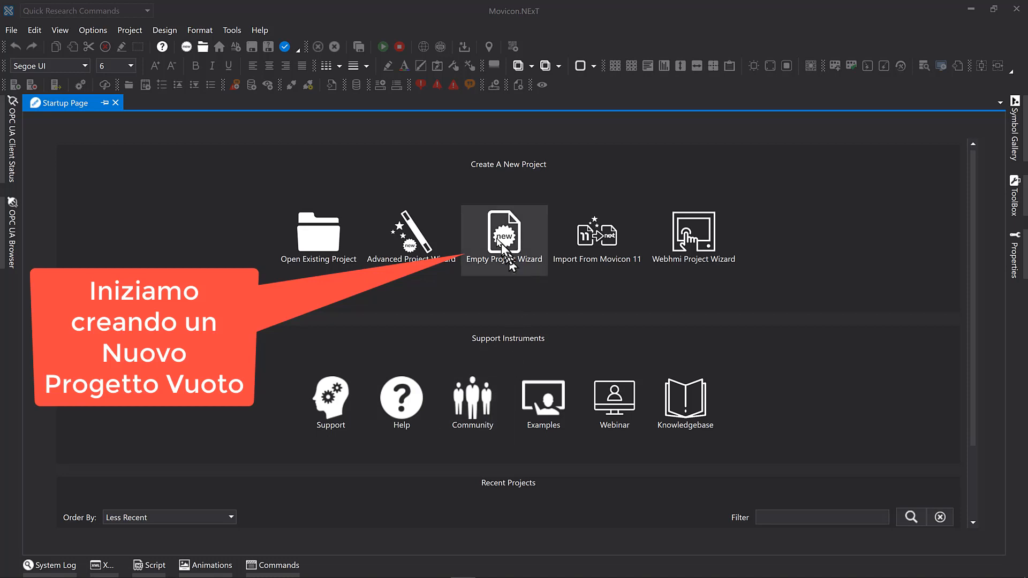
Create a new empty local project named Test, stored as a local file in the default path.
{"action": "left_click", "coordinate": [512, 241]}
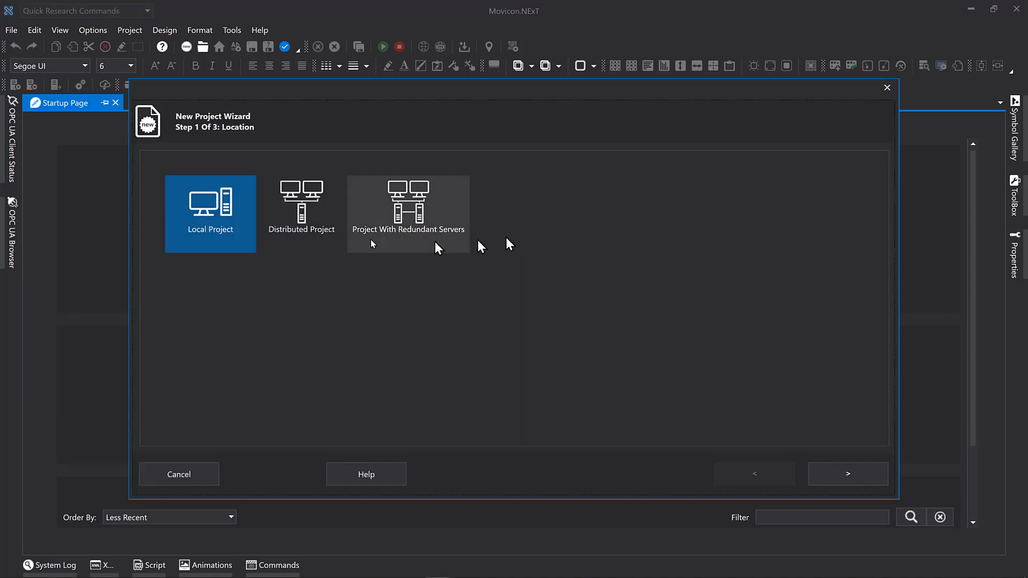
{"action": "left_click", "coordinate": [862, 481]}
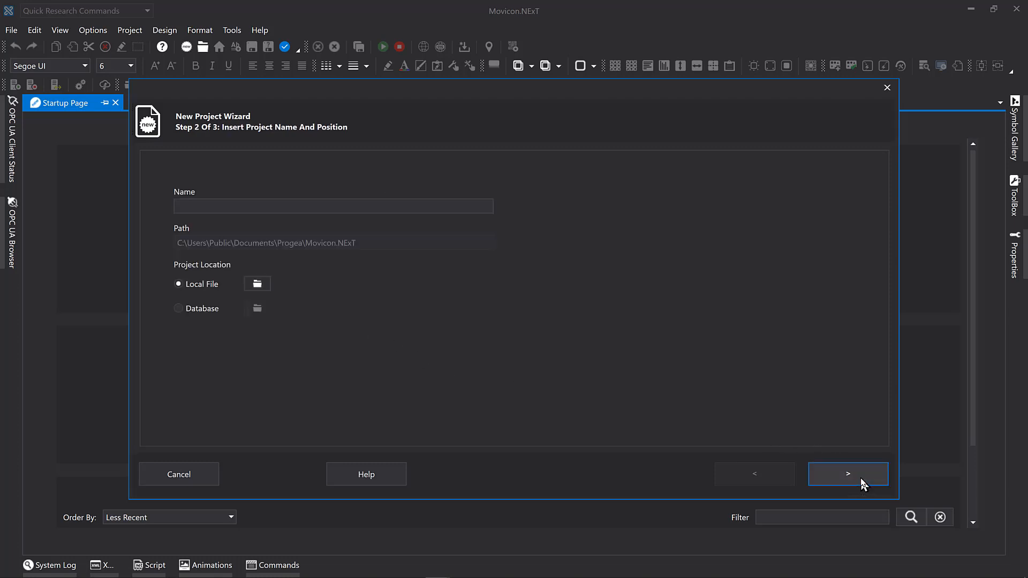
{"action": "left_click", "coordinate": [325, 206]}
{"action": "type", "text": "Te"}
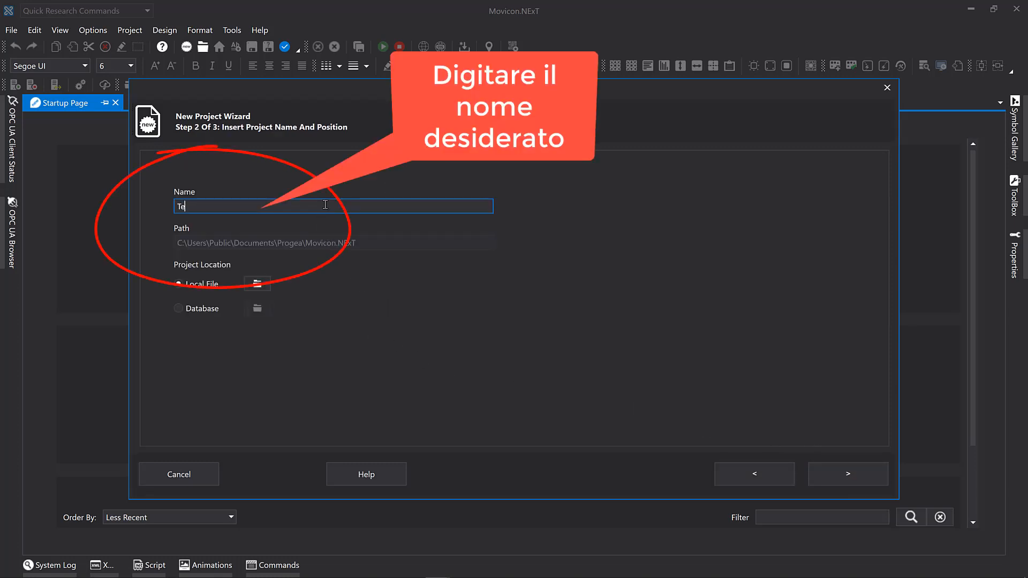
{"action": "type", "text": "st"}
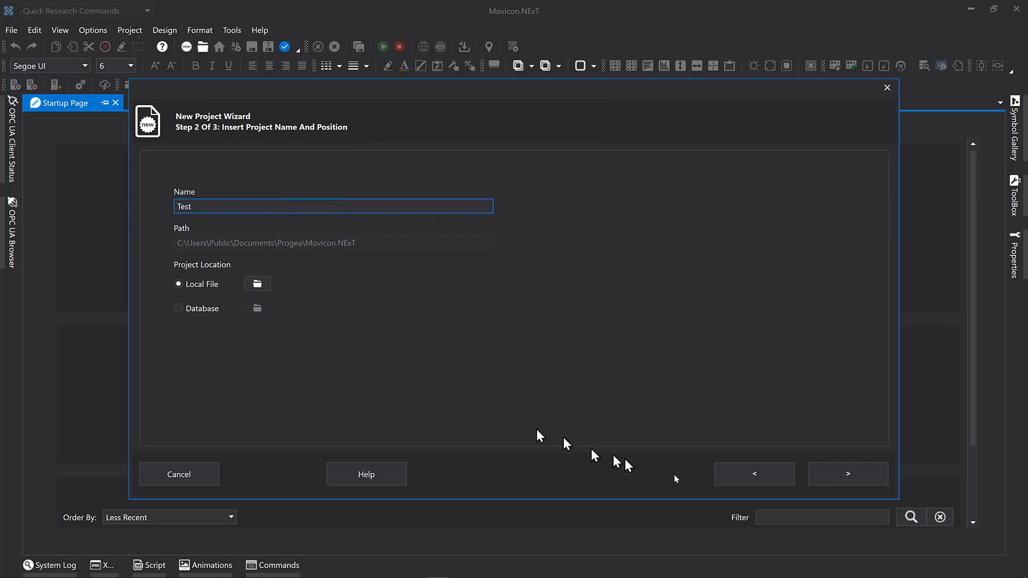
{"action": "left_click", "coordinate": [837, 476]}
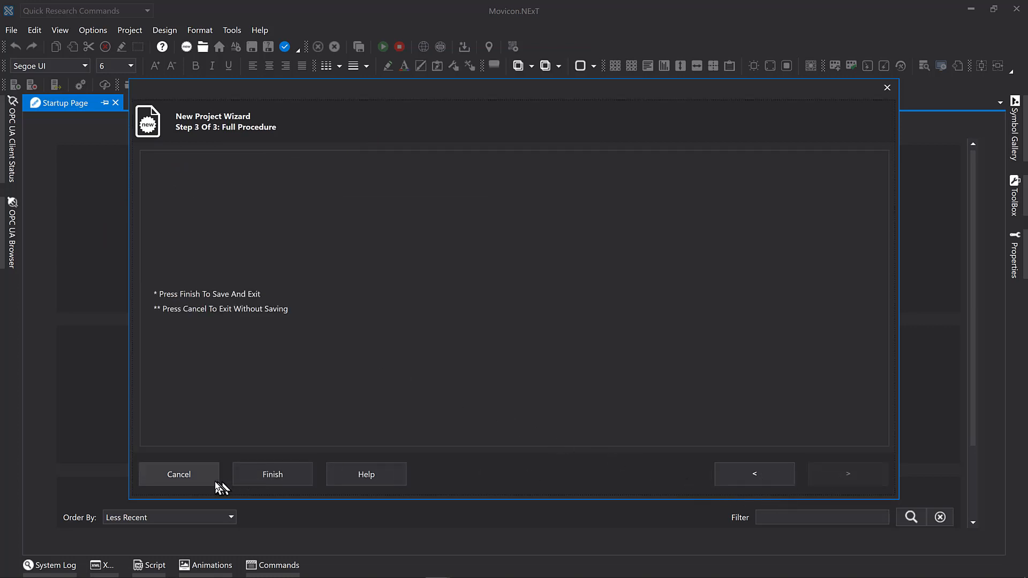
{"action": "left_click", "coordinate": [277, 476]}
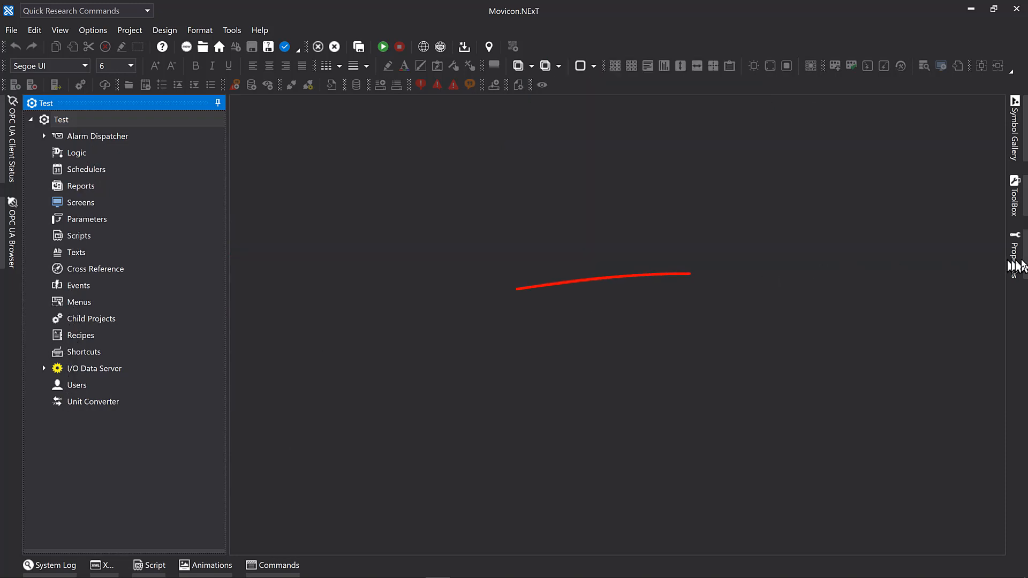
Open the I/O Data Server's tag list and add a new tag to it.
{"action": "left_click", "coordinate": [1016, 259]}
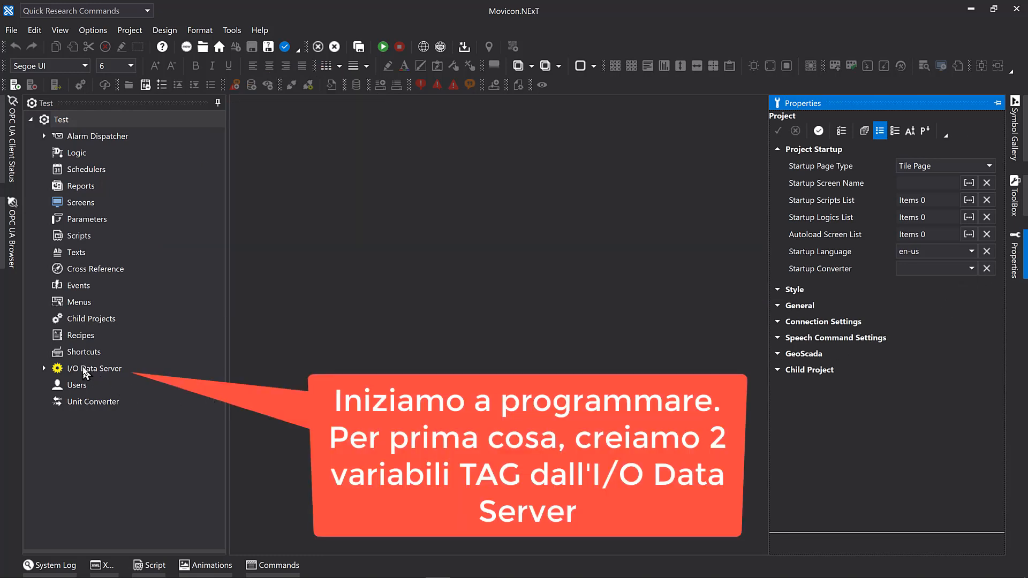
{"action": "double_click", "coordinate": [84, 369]}
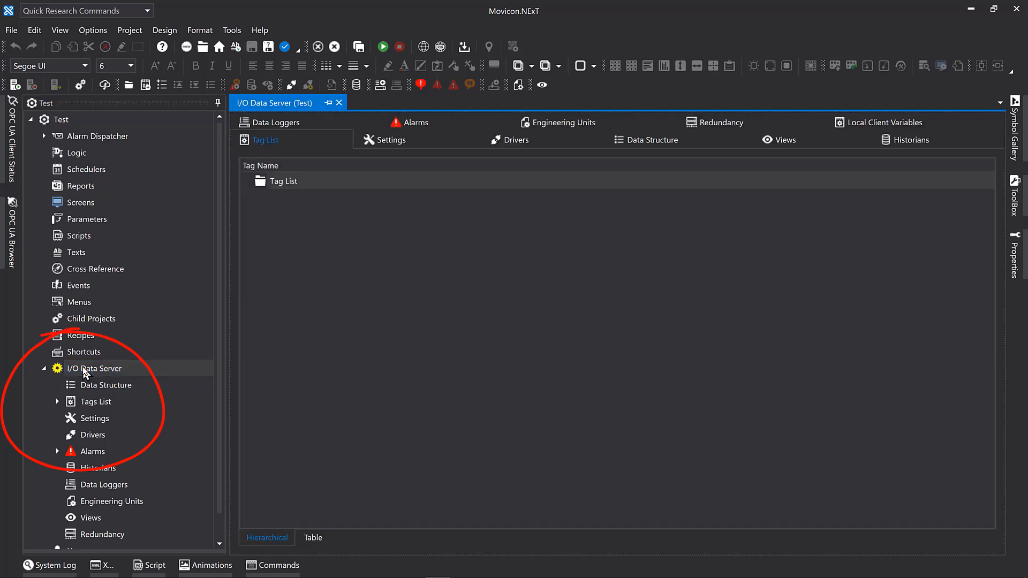
{"action": "left_click", "coordinate": [266, 187]}
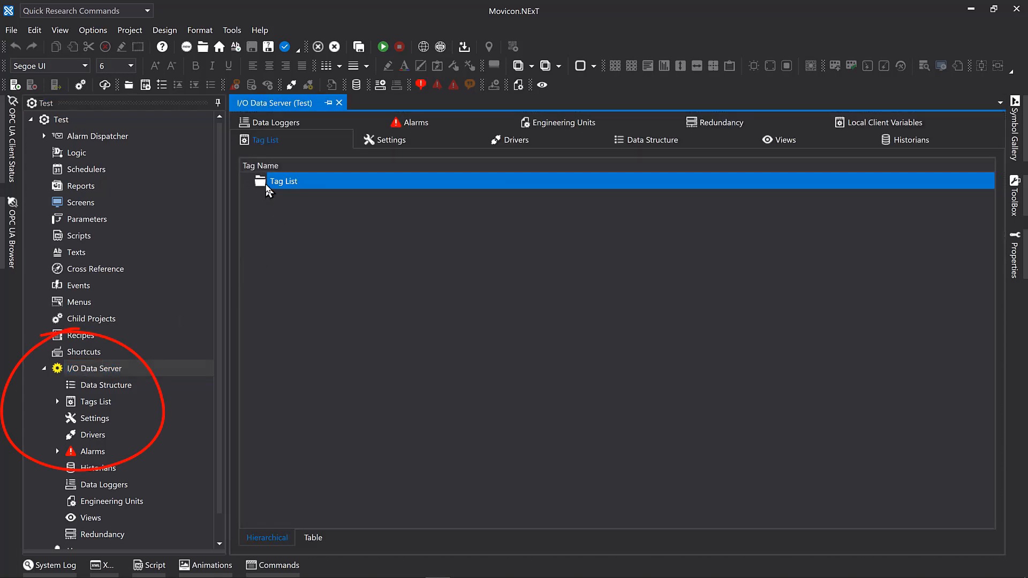
{"action": "left_click", "coordinate": [112, 404]}
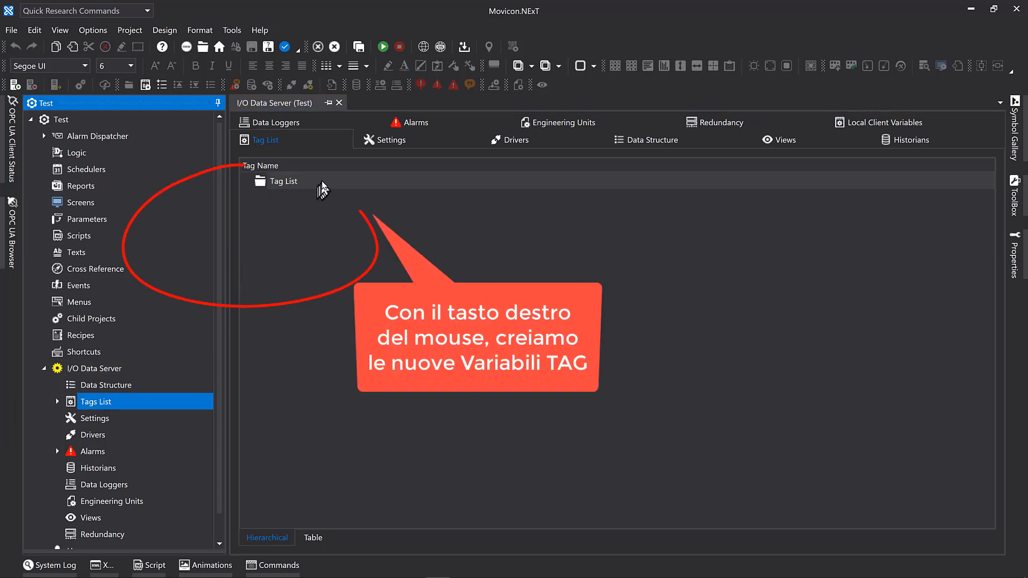
{"action": "left_click", "coordinate": [323, 185]}
{"action": "right_click", "coordinate": [324, 187]}
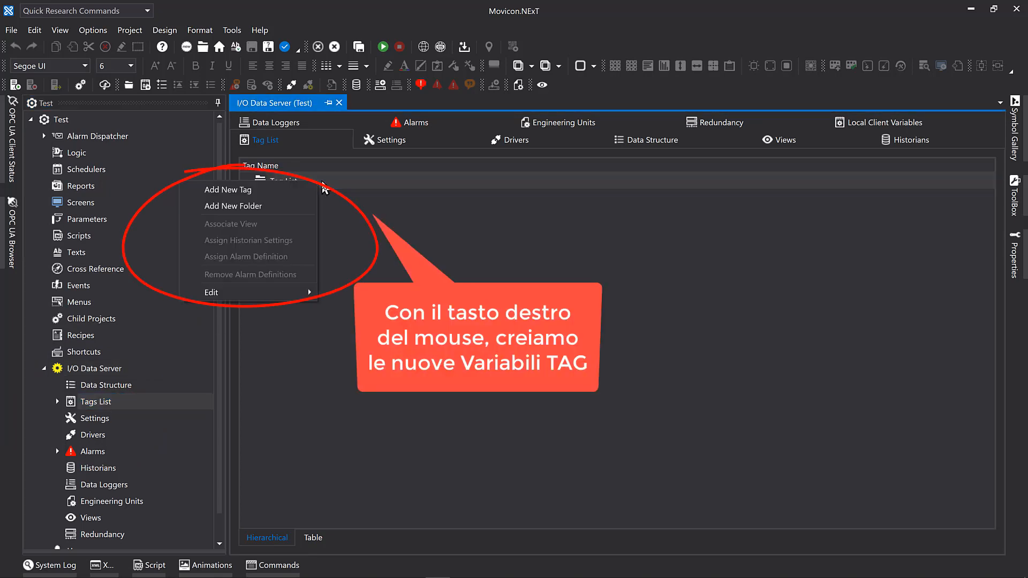
{"action": "left_click", "coordinate": [277, 197]}
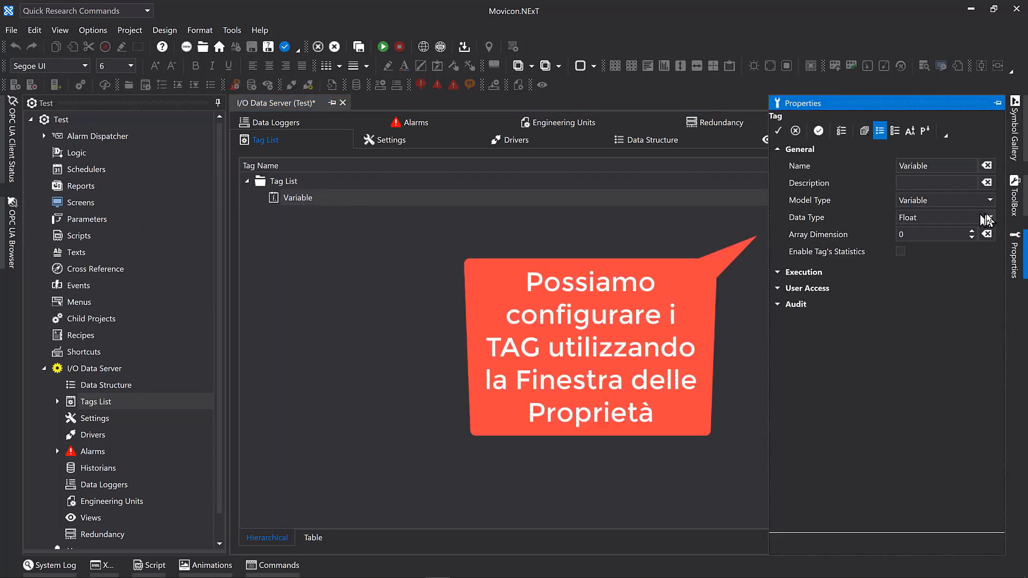
Set the new tag's data type to Boolean and expand its Execution properties.
{"action": "left_click", "coordinate": [990, 217]}
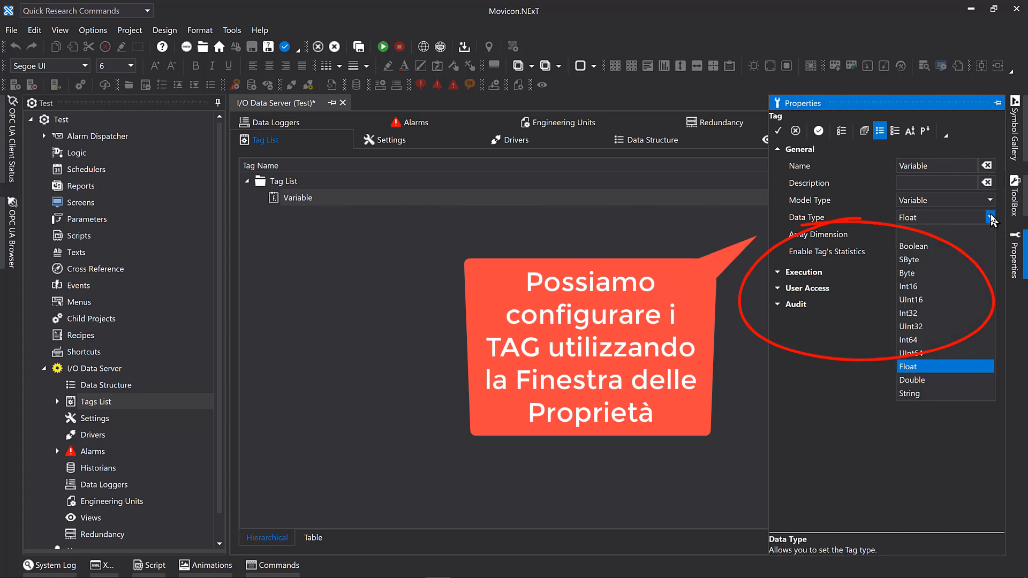
{"action": "left_click", "coordinate": [930, 244]}
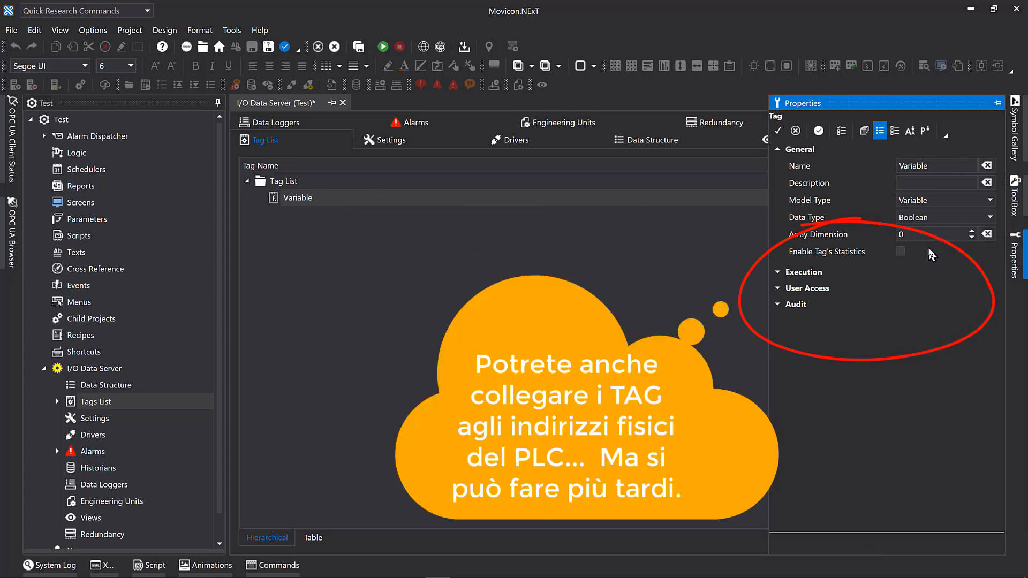
{"action": "left_click", "coordinate": [779, 273]}
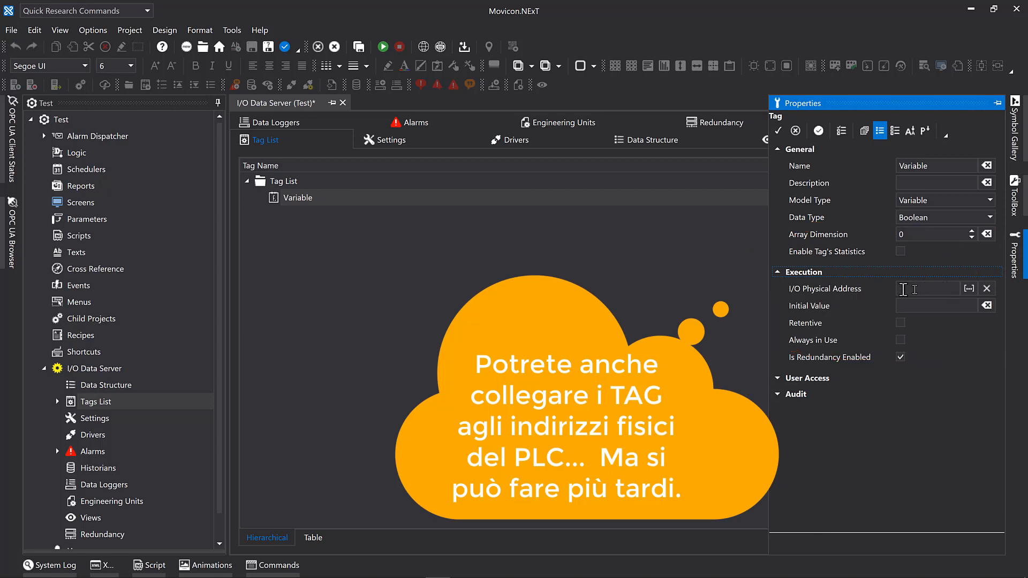
Add a second tag to the tag list, keeping the default Float data type.
{"action": "left_click", "coordinate": [695, 309]}
{"action": "right_click", "coordinate": [324, 250]}
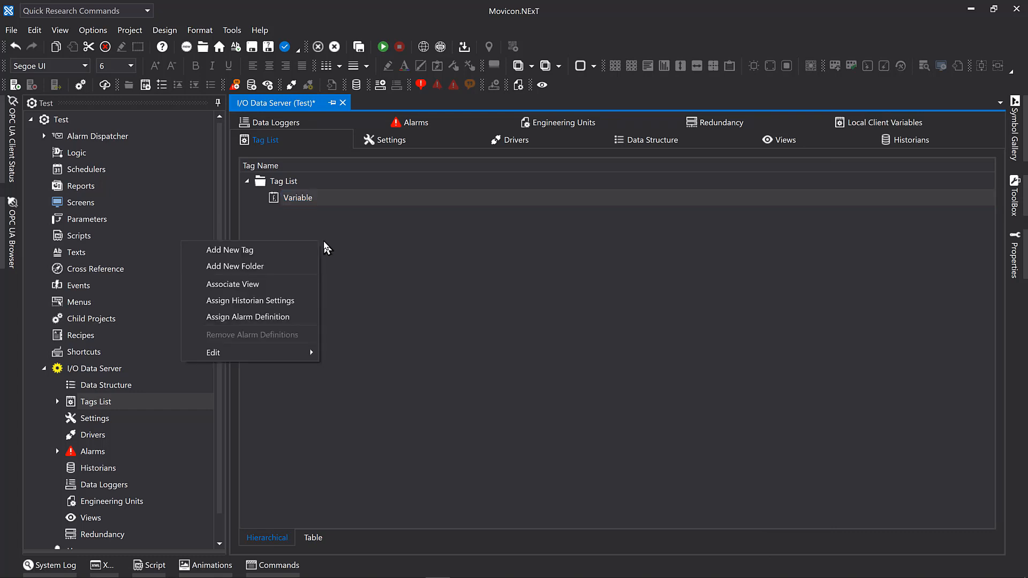
{"action": "left_click", "coordinate": [280, 250]}
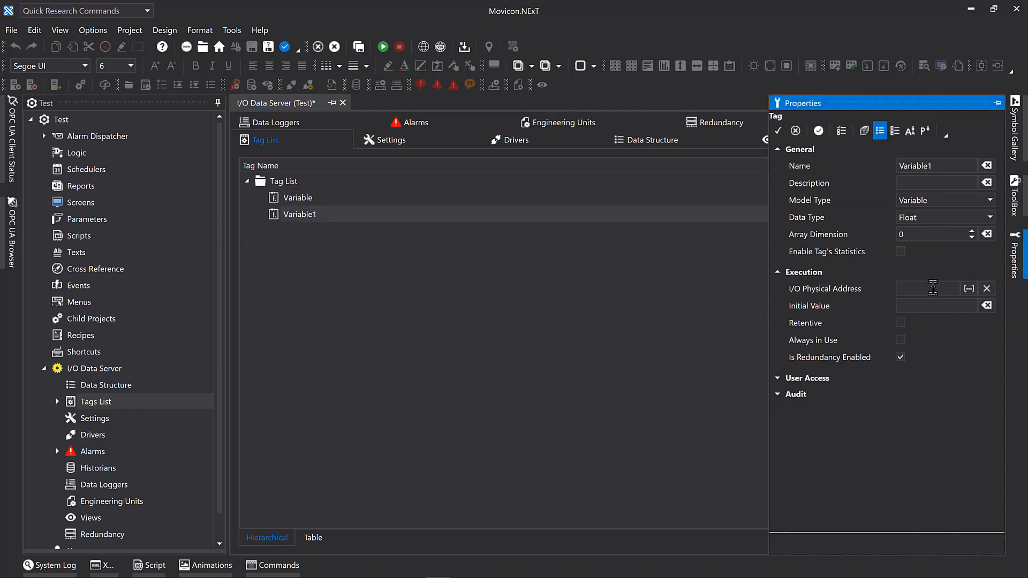
{"action": "left_click", "coordinate": [572, 337]}
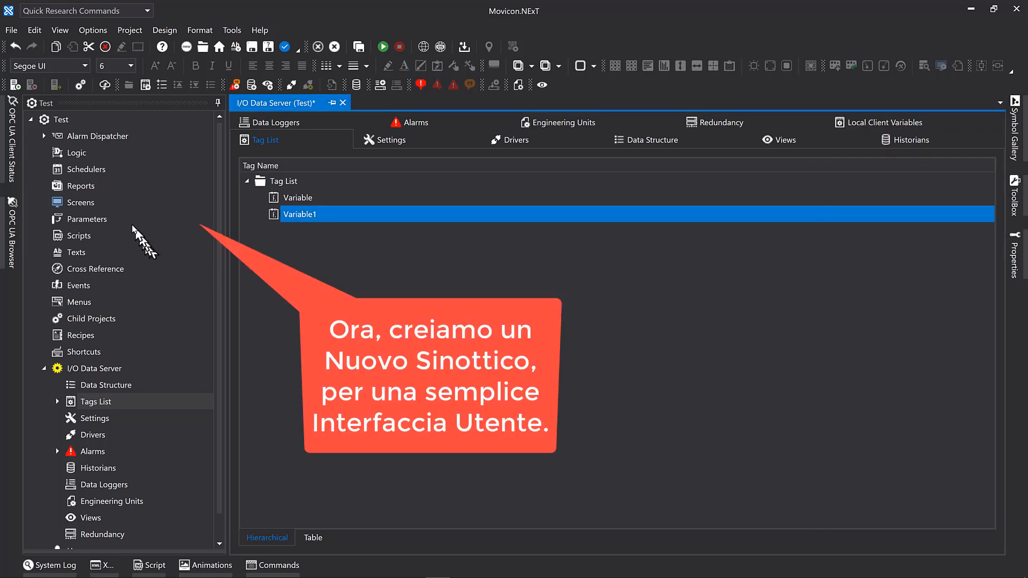
Create a new 1920 by 1080 screen named Test with the light grey background color #FFBFBFBF.
{"action": "left_click", "coordinate": [81, 204]}
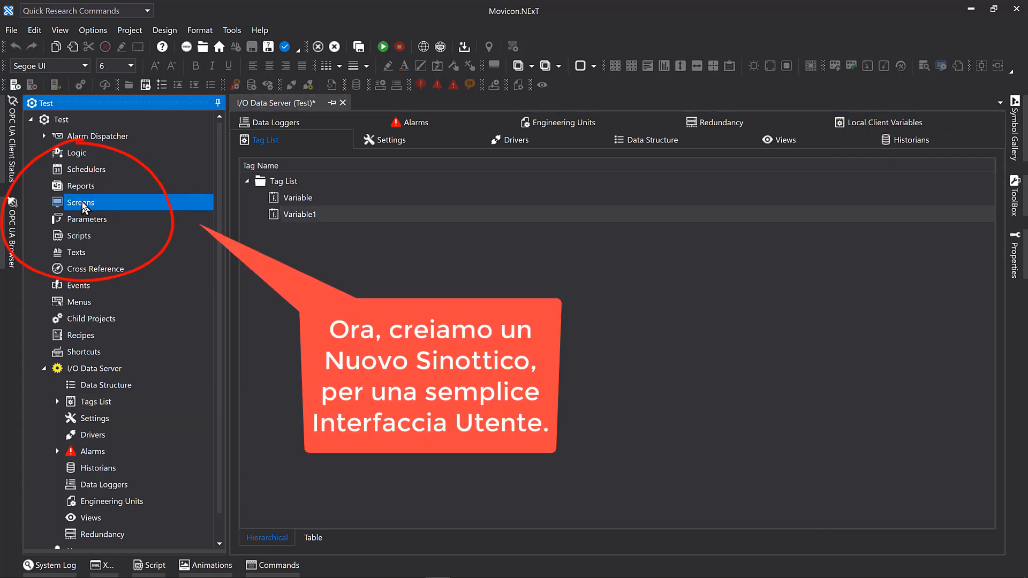
{"action": "right_click", "coordinate": [83, 206]}
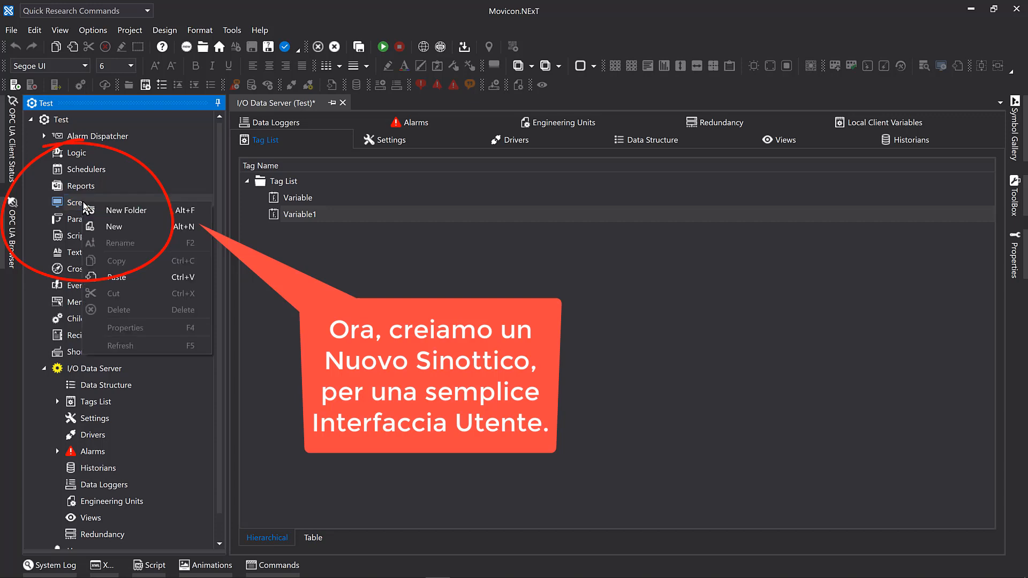
{"action": "left_click", "coordinate": [113, 229]}
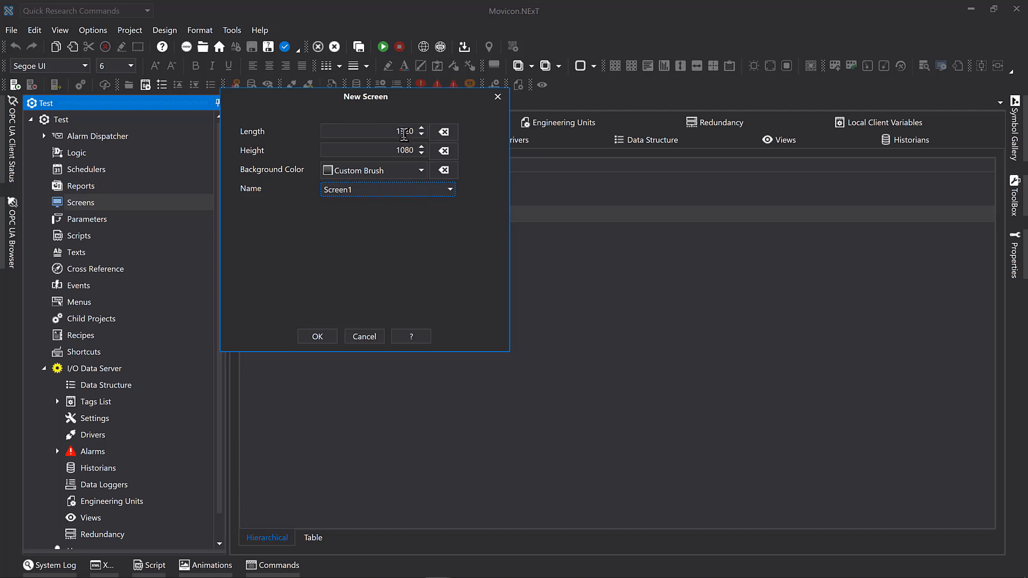
{"action": "left_click", "coordinate": [422, 170]}
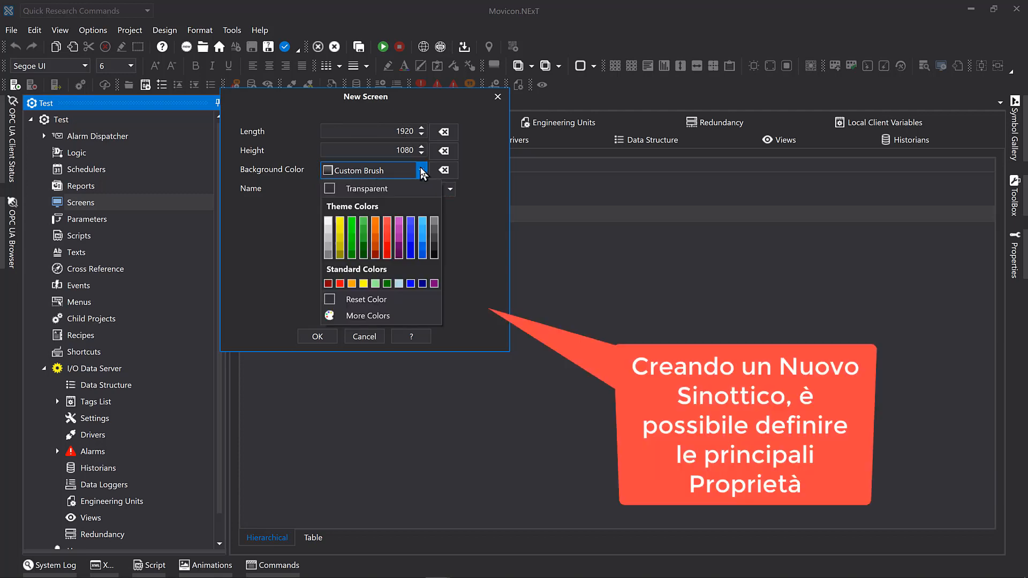
{"action": "left_click", "coordinate": [331, 248]}
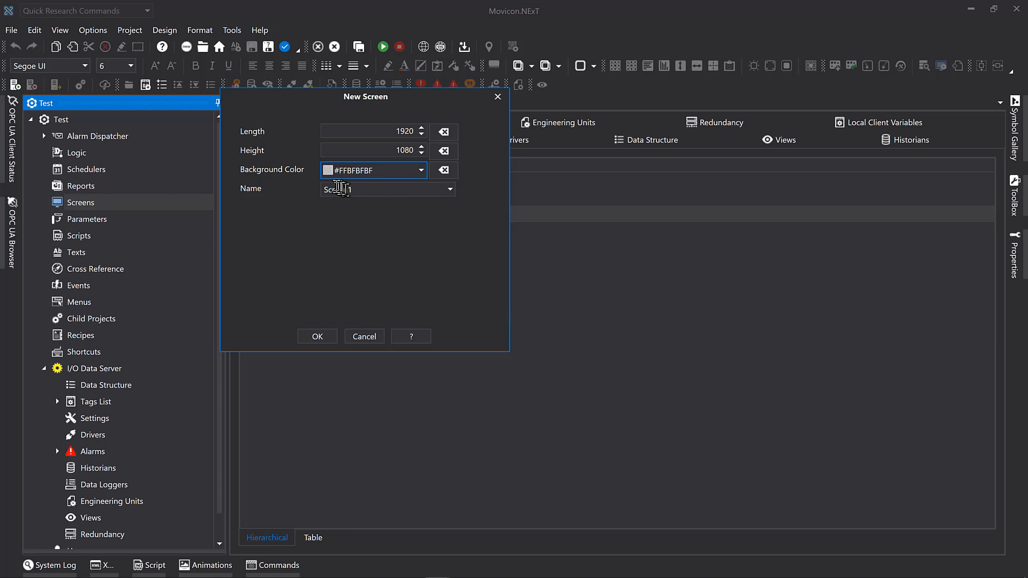
{"action": "left_click", "coordinate": [367, 189]}
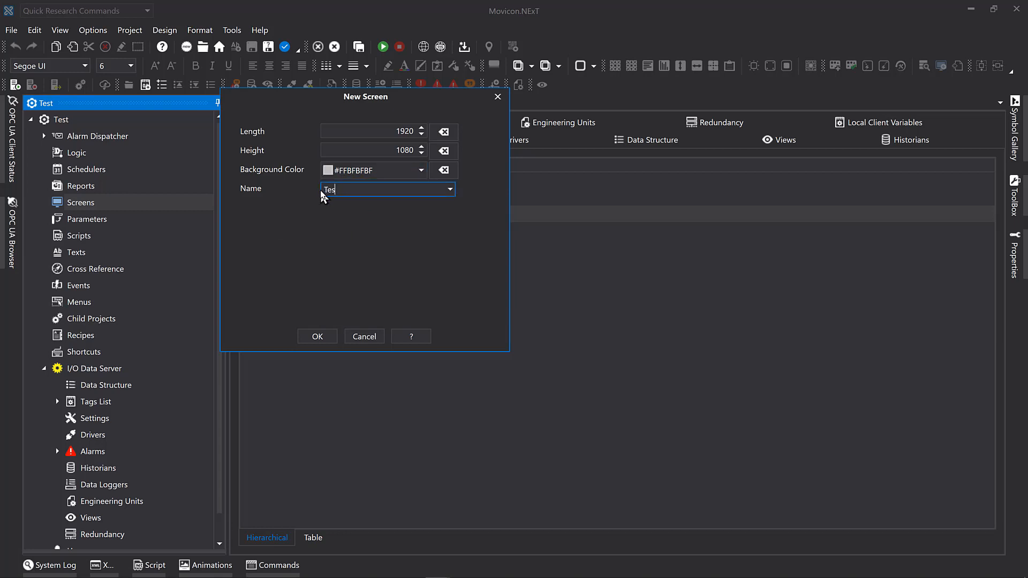
{"action": "left_click", "coordinate": [322, 336]}
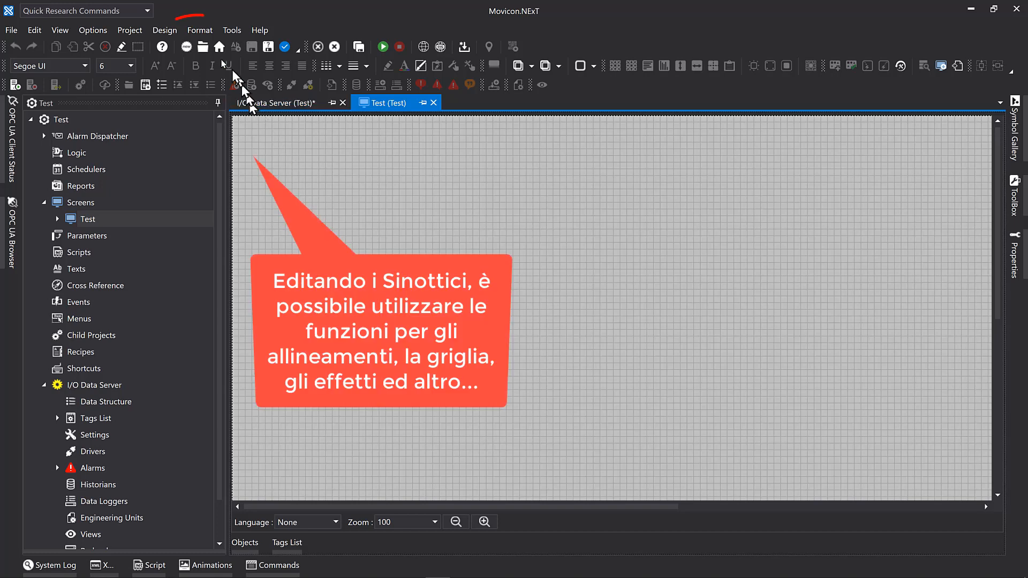
{"action": "left_click", "coordinate": [206, 33]}
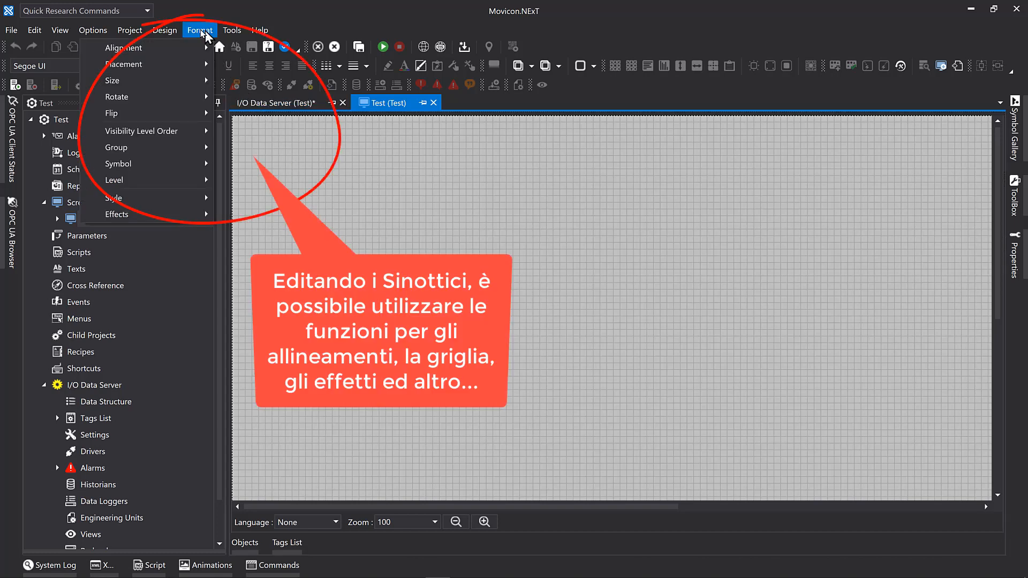
{"action": "mouse_move", "coordinate": [174, 31]}
{"action": "mouse_move", "coordinate": [161, 82]}
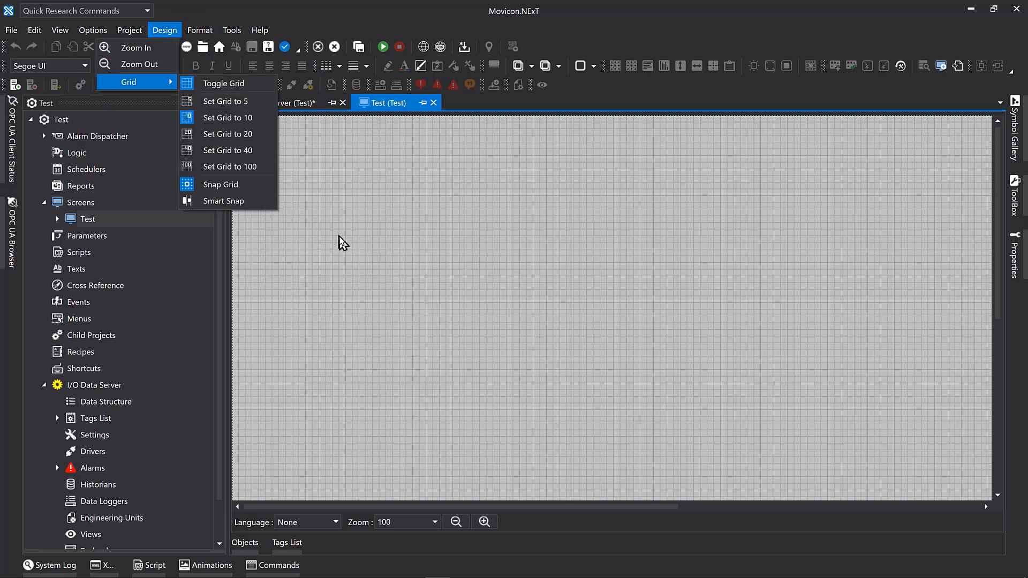
{"action": "left_click", "coordinate": [343, 244]}
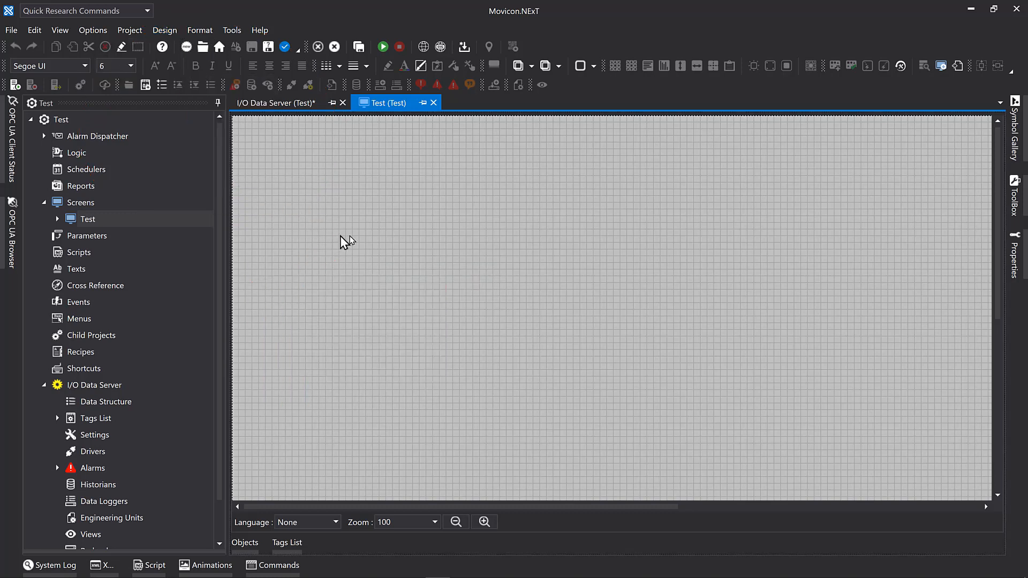
Open the Symbol Gallery's system library and expand its Pumps category.
{"action": "left_click", "coordinate": [1016, 147]}
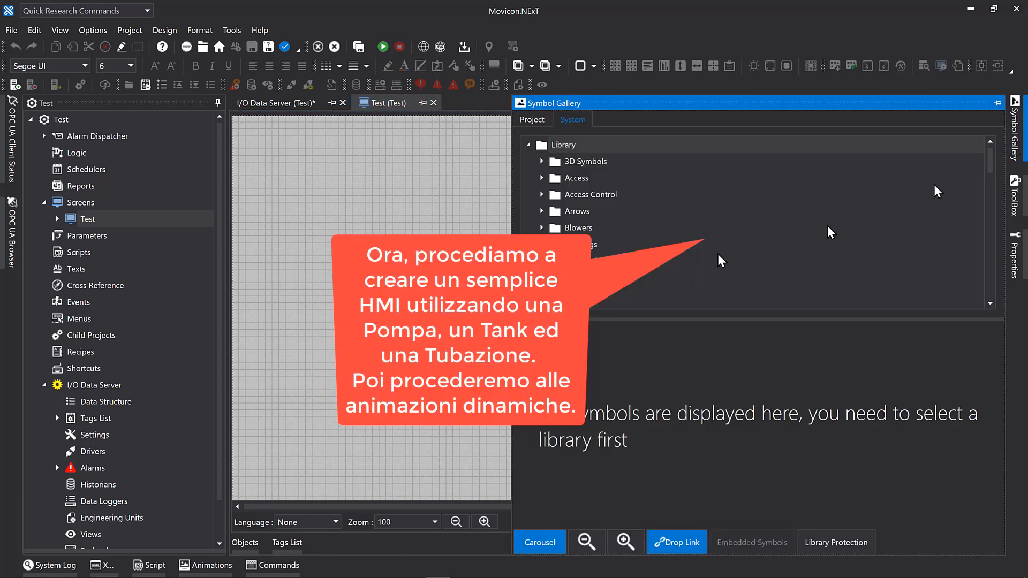
{"action": "left_click_drag", "start_coordinate": [513, 307], "coordinate": [669, 303]}
{"action": "scroll", "coordinate": [748, 279], "scroll_direction": "down", "scroll_amount": 10}
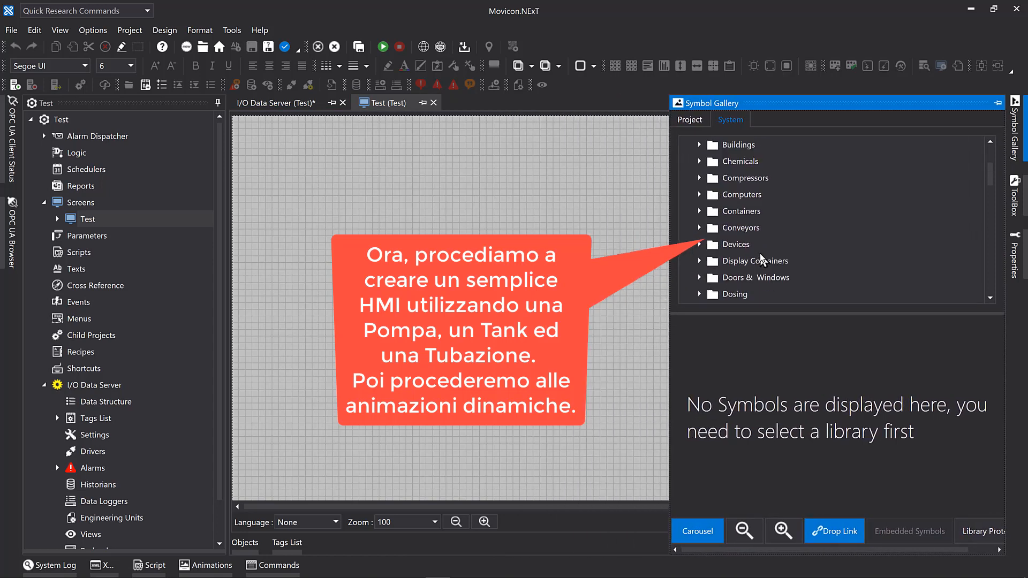
{"action": "scroll", "coordinate": [761, 260], "scroll_direction": "down", "scroll_amount": 3}
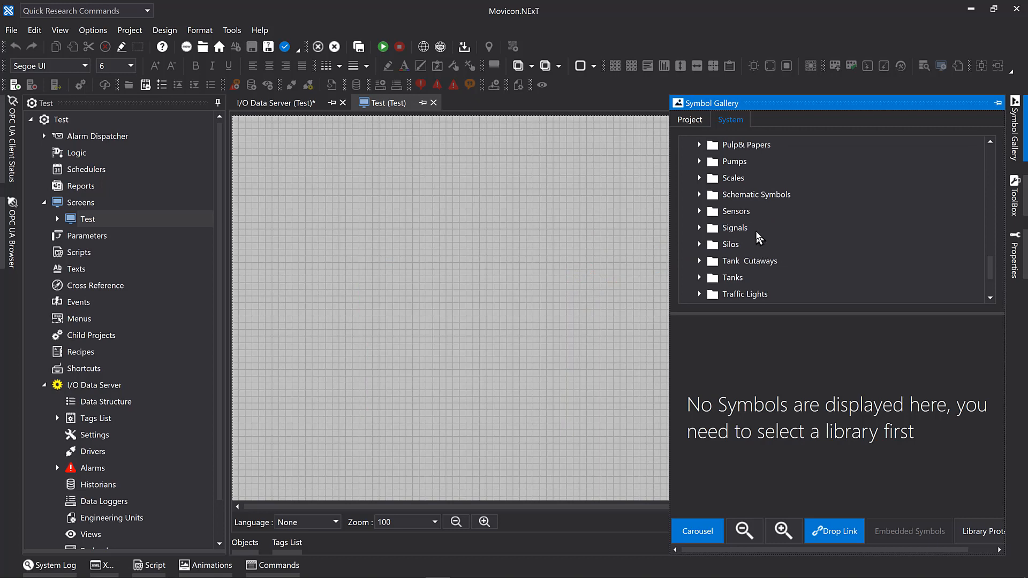
{"action": "left_click", "coordinate": [742, 163]}
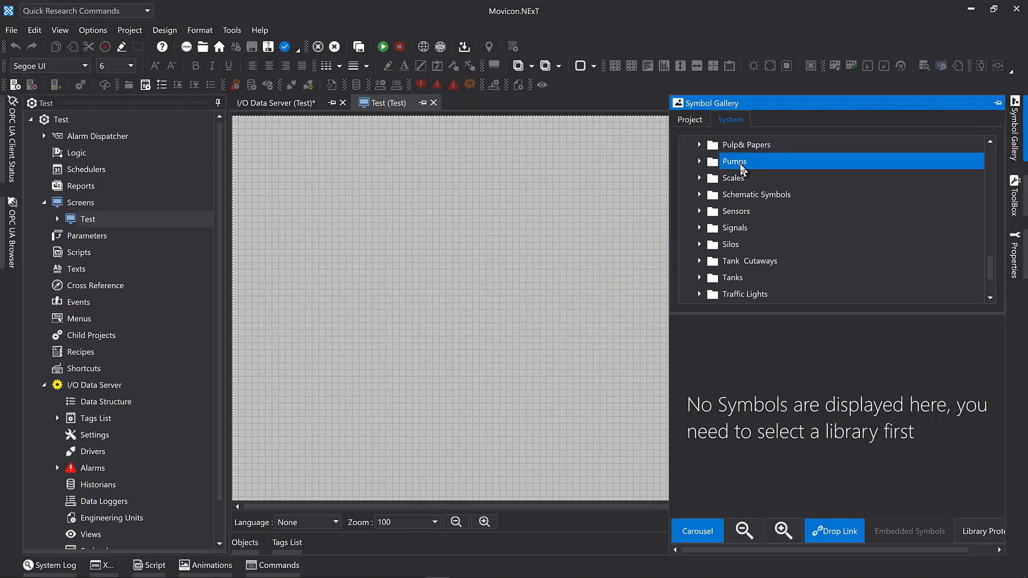
{"action": "left_click", "coordinate": [699, 163]}
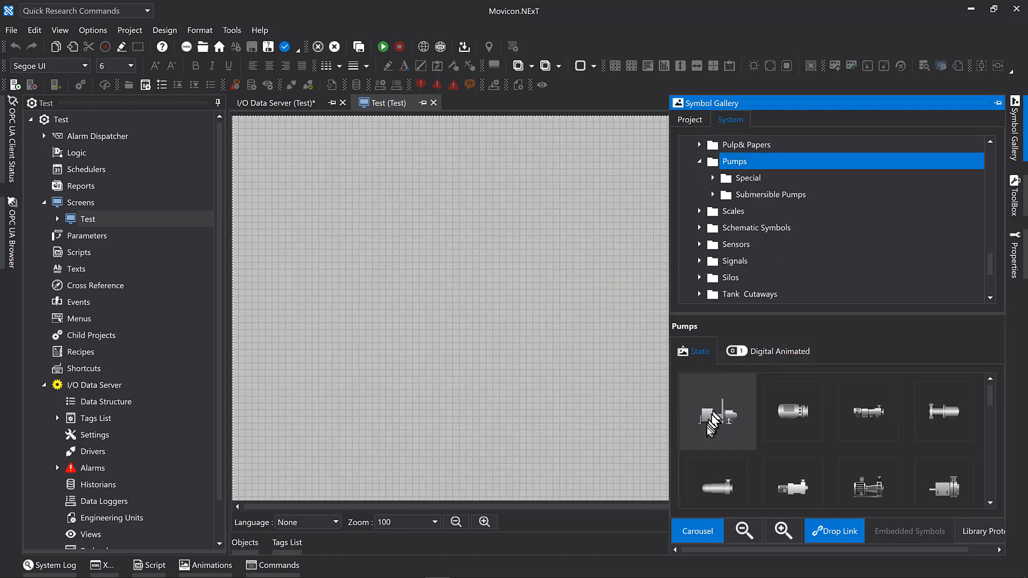
Enlarge the pump thumbnails, switch to the Digital Animated symbols and preview their animation.
{"action": "scroll", "coordinate": [831, 458], "scroll_direction": "down", "scroll_amount": 1}
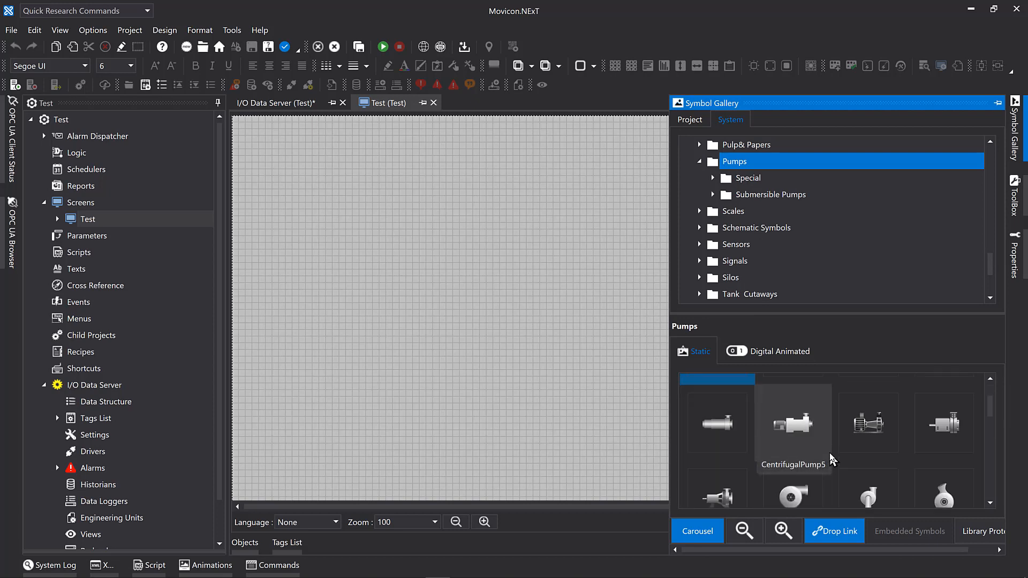
{"action": "left_click", "coordinate": [783, 531]}
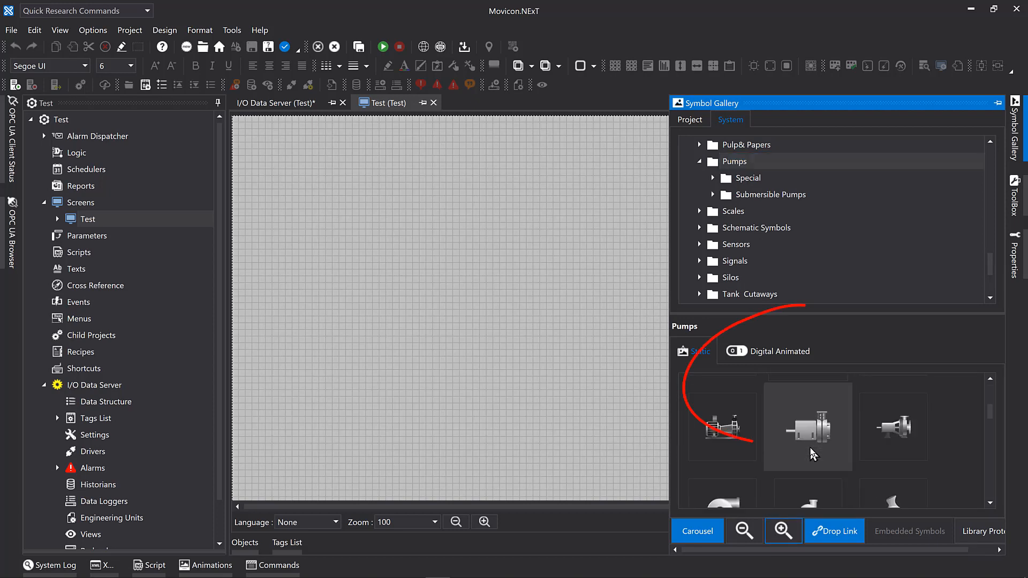
{"action": "scroll", "coordinate": [807, 451], "scroll_direction": "down", "scroll_amount": 1}
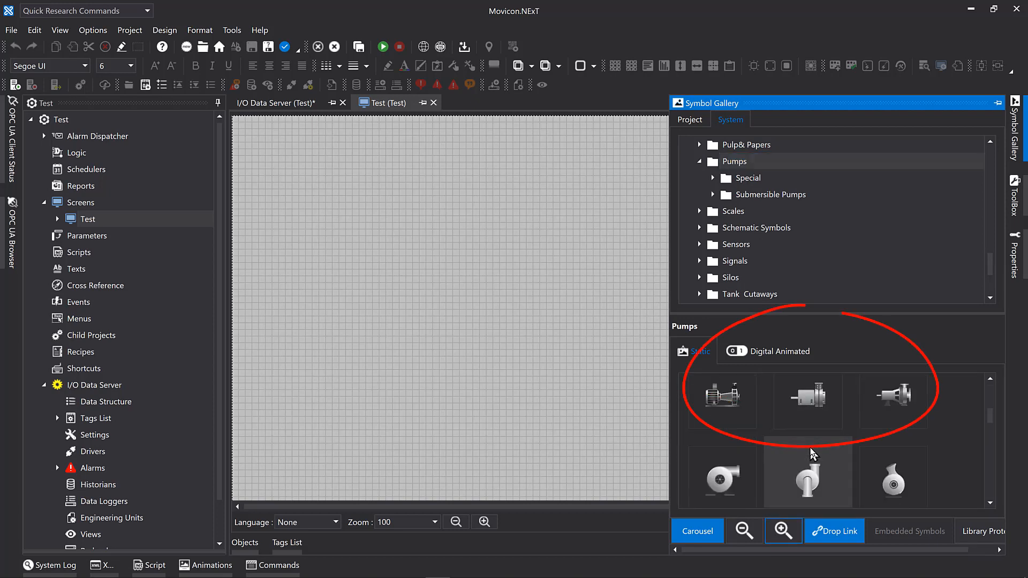
{"action": "left_click", "coordinate": [769, 352]}
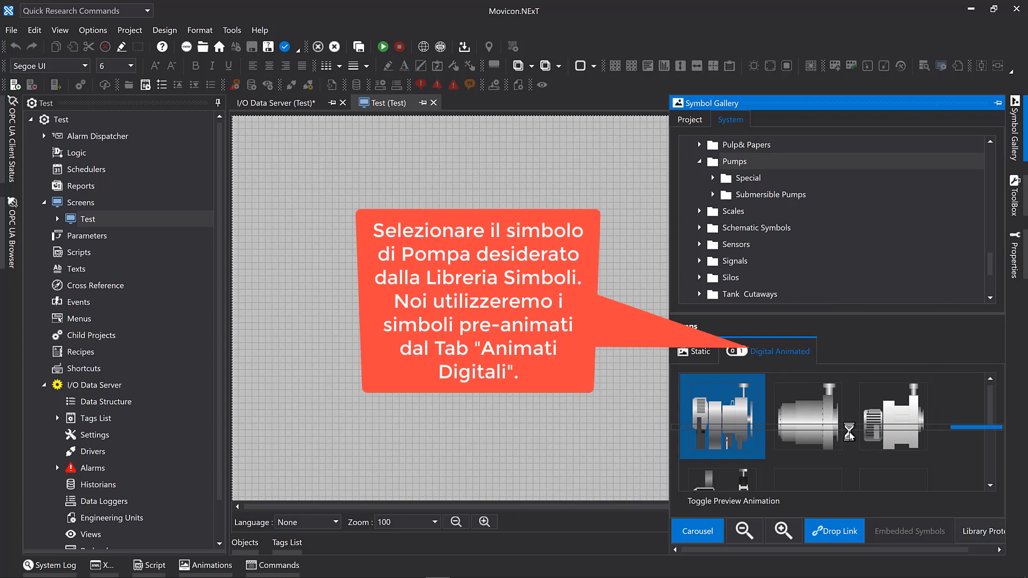
{"action": "scroll", "coordinate": [851, 435], "scroll_direction": "down", "scroll_amount": 2}
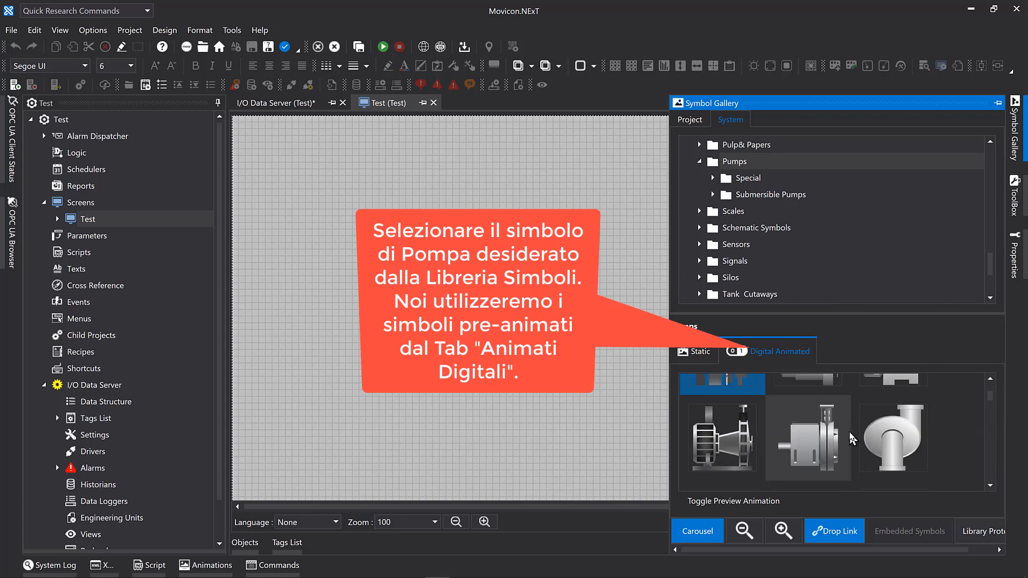
{"action": "left_click", "coordinate": [770, 506]}
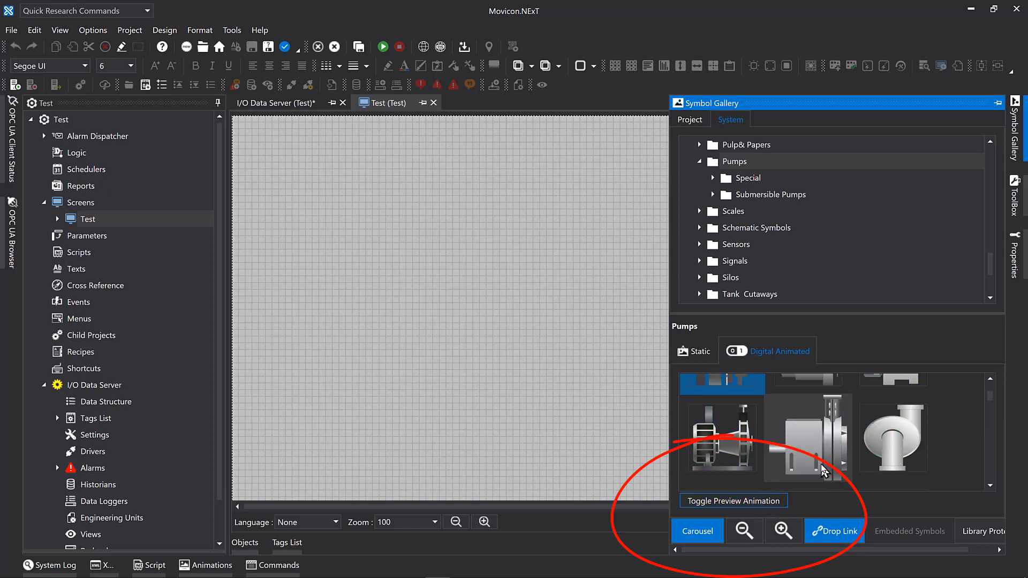
Place the Cool Pump 3d symbol on the Test screen at X 180, Y 400, sized 120 by 100.
{"action": "scroll", "coordinate": [827, 470], "scroll_direction": "up", "scroll_amount": 2}
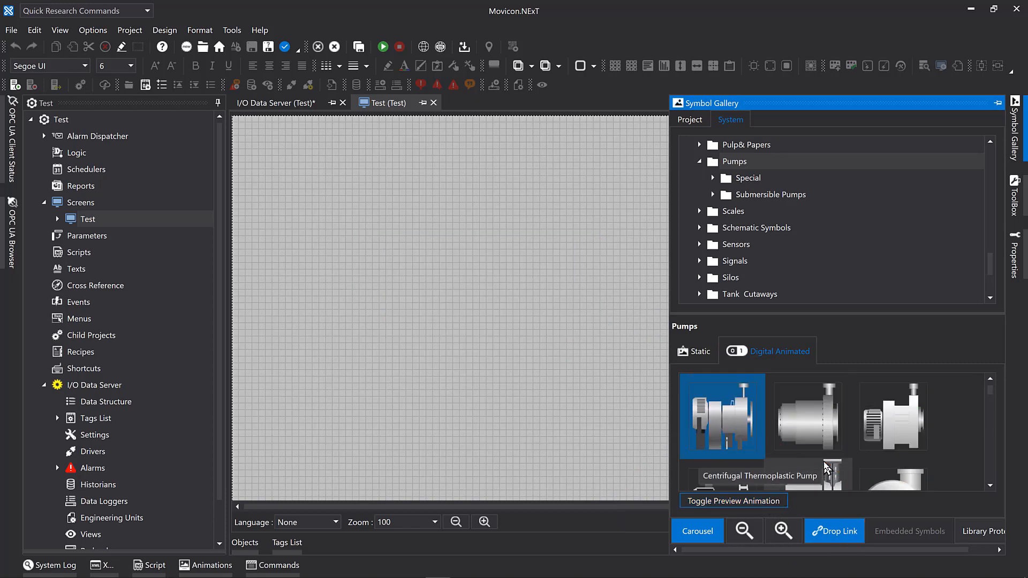
{"action": "scroll", "coordinate": [827, 470], "scroll_direction": "down", "scroll_amount": 2}
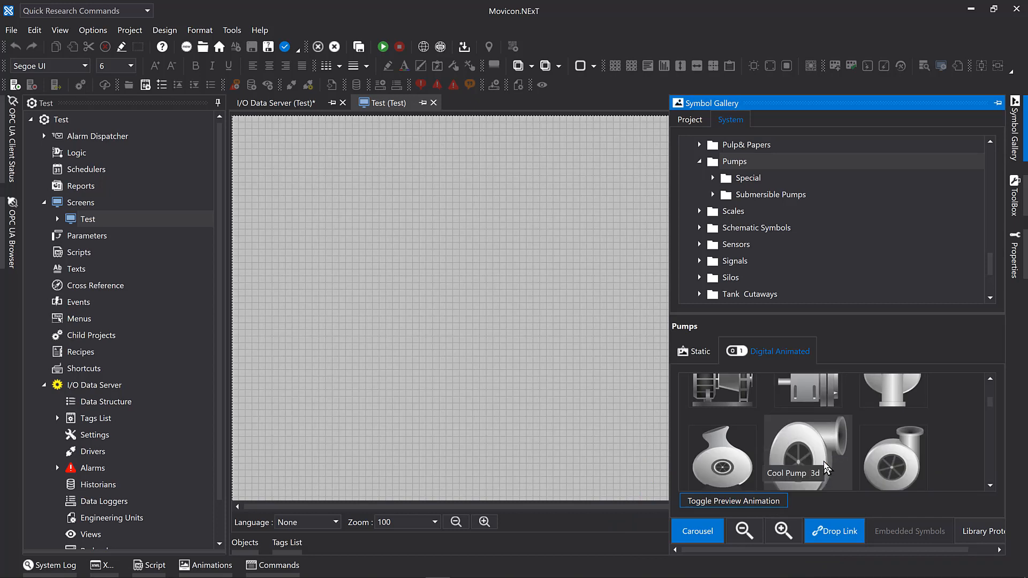
{"action": "left_click_drag", "start_coordinate": [813, 461], "coordinate": [373, 313]}
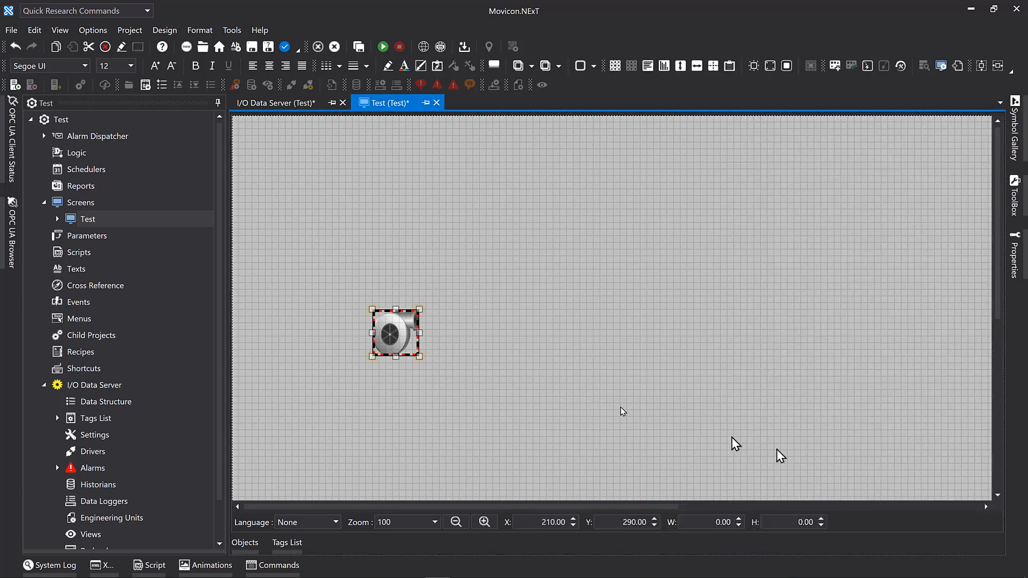
{"action": "left_click_drag", "start_coordinate": [419, 357], "coordinate": [404, 422]}
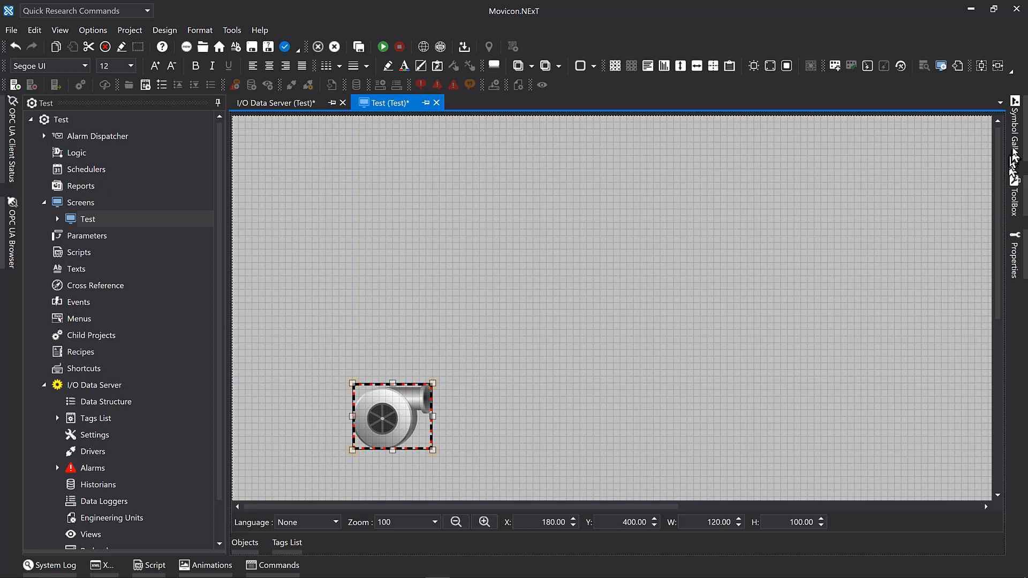
Find the Analog Animated symbols in the gallery's Tanks category, select Tanks 2 and preview its animation.
{"action": "left_click", "coordinate": [1015, 147]}
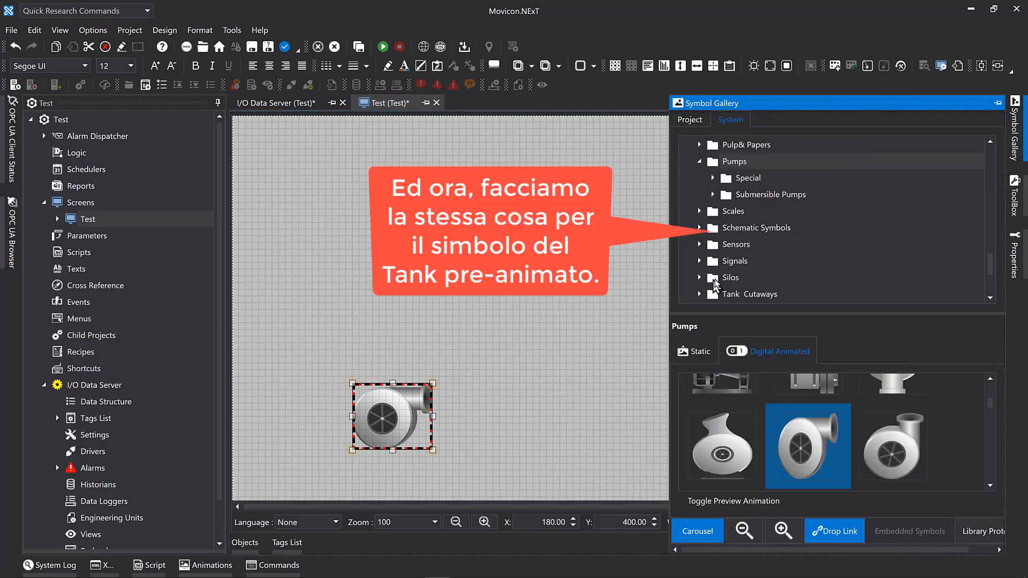
{"action": "scroll", "coordinate": [746, 259], "scroll_direction": "down", "scroll_amount": 2}
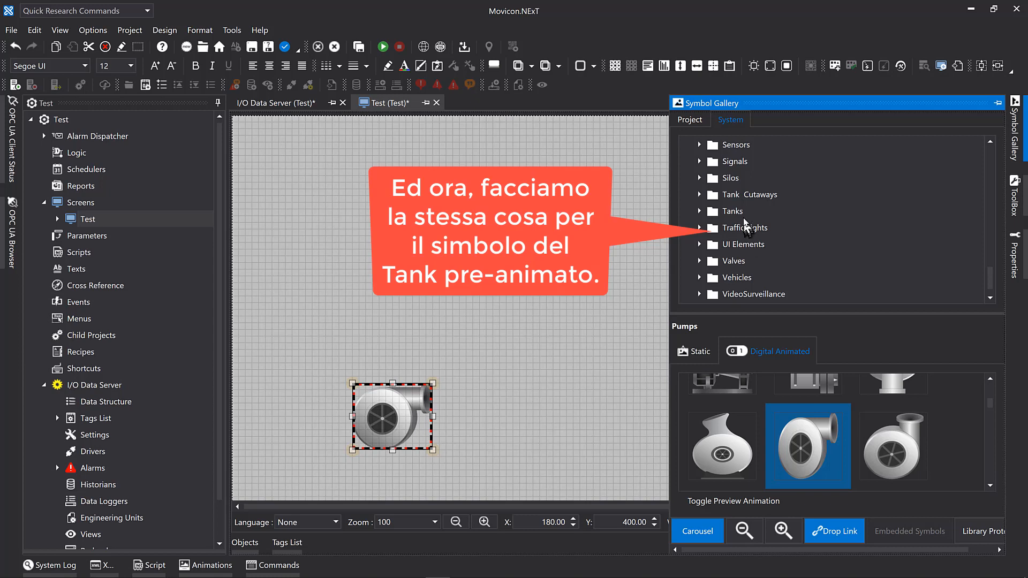
{"action": "left_click", "coordinate": [739, 213]}
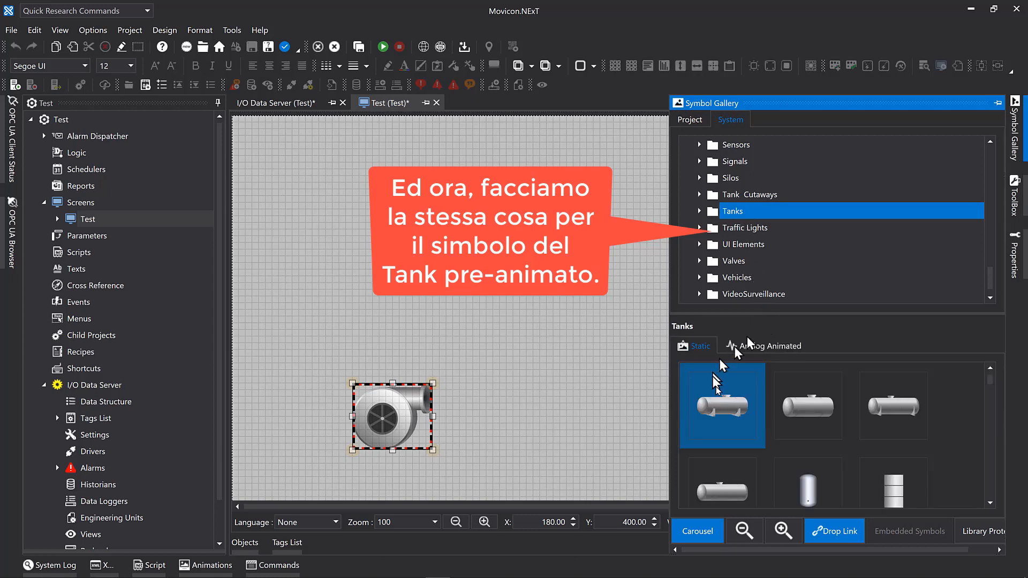
{"action": "left_click", "coordinate": [771, 347]}
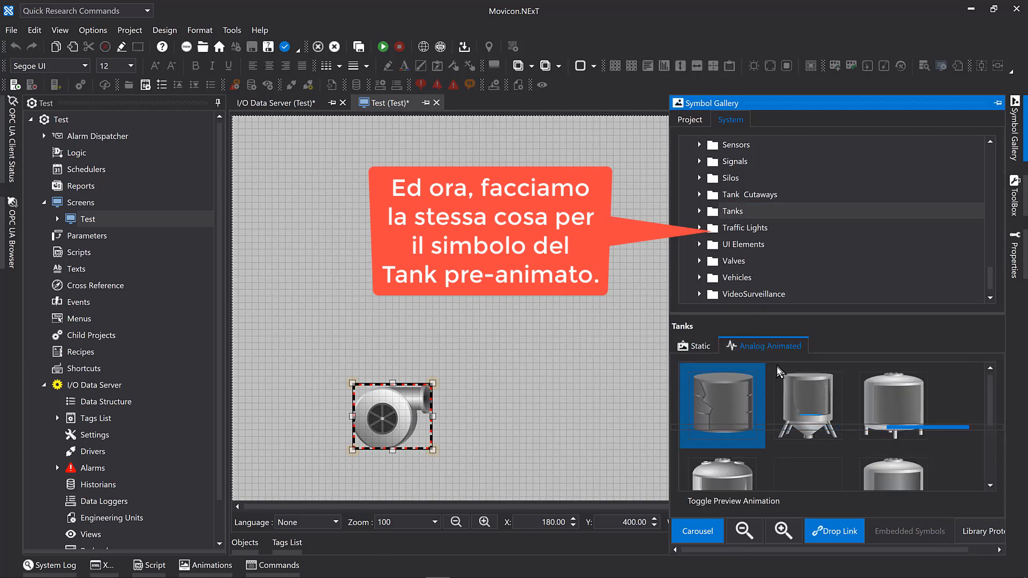
{"action": "scroll", "coordinate": [814, 407], "scroll_direction": "down", "scroll_amount": 1}
{"action": "scroll", "coordinate": [856, 407], "scroll_direction": "up", "scroll_amount": 1}
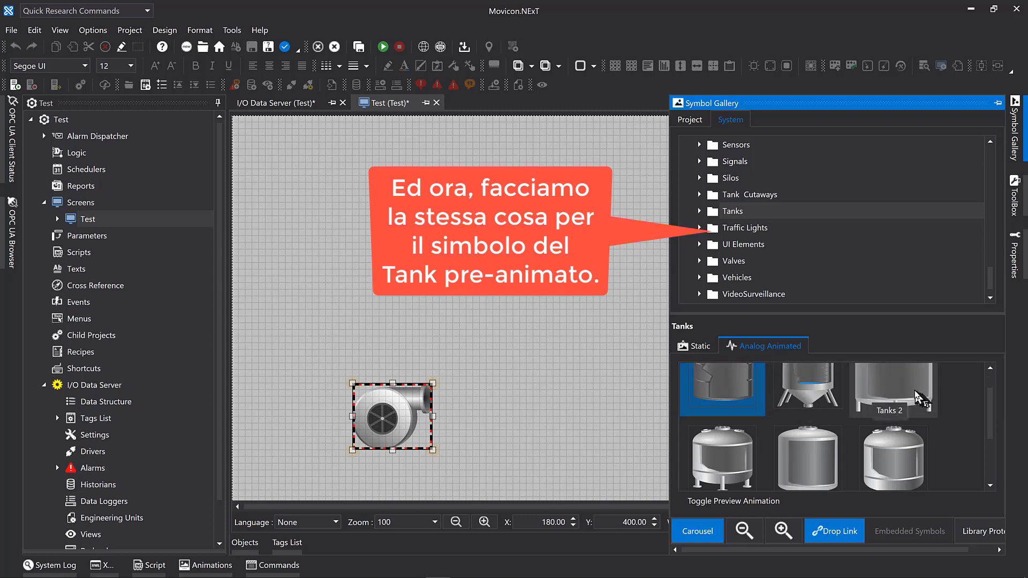
{"action": "left_click", "coordinate": [918, 397]}
{"action": "left_click", "coordinate": [915, 391]}
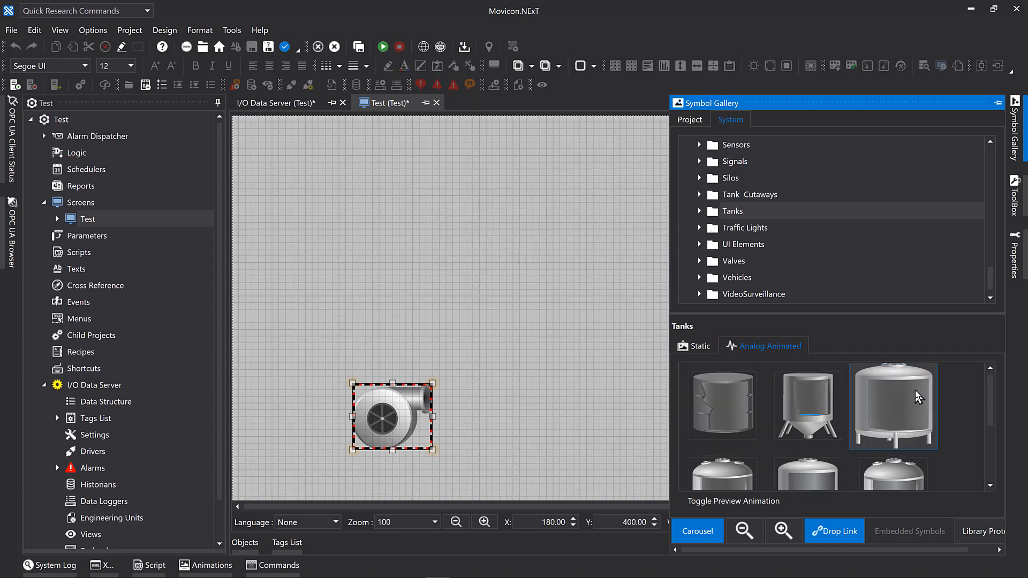
{"action": "left_click", "coordinate": [784, 502]}
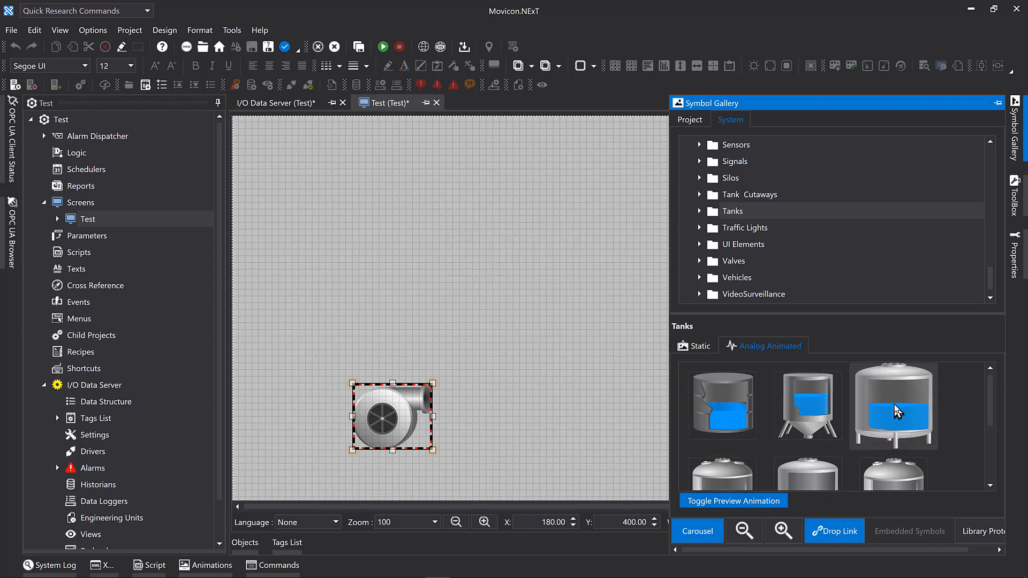
Place the Tanks 2 symbol, 70 by 140, to the right of the pump at X 850, Y 330.
{"action": "left_click", "coordinate": [618, 343]}
{"action": "left_click_drag", "start_coordinate": [614, 337], "coordinate": [660, 429]}
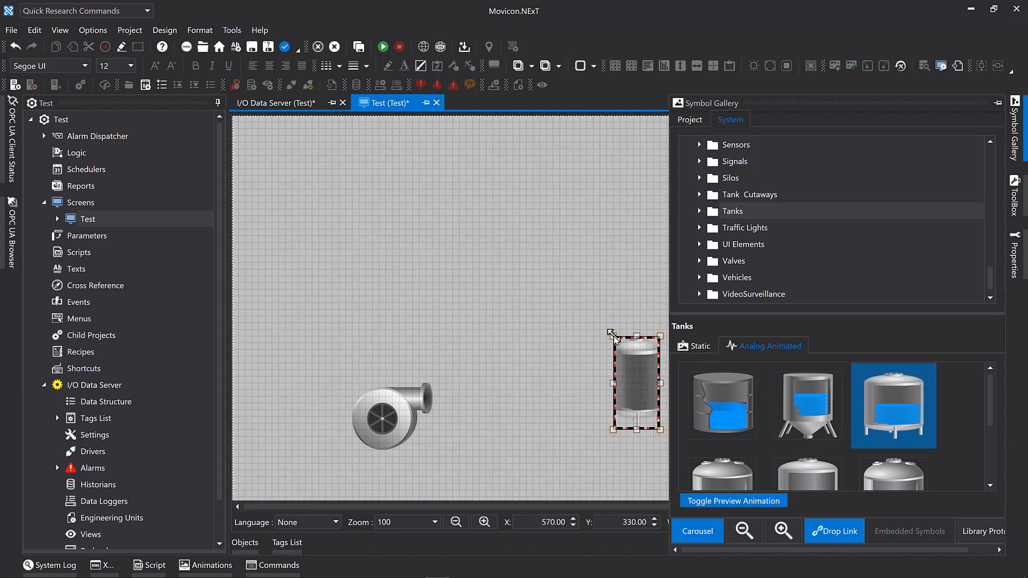
{"action": "left_click_drag", "start_coordinate": [645, 390], "coordinate": [831, 390]}
{"action": "scroll", "coordinate": [829, 392], "scroll_direction": "down", "scroll_amount": 2, "text": "ctrl"}
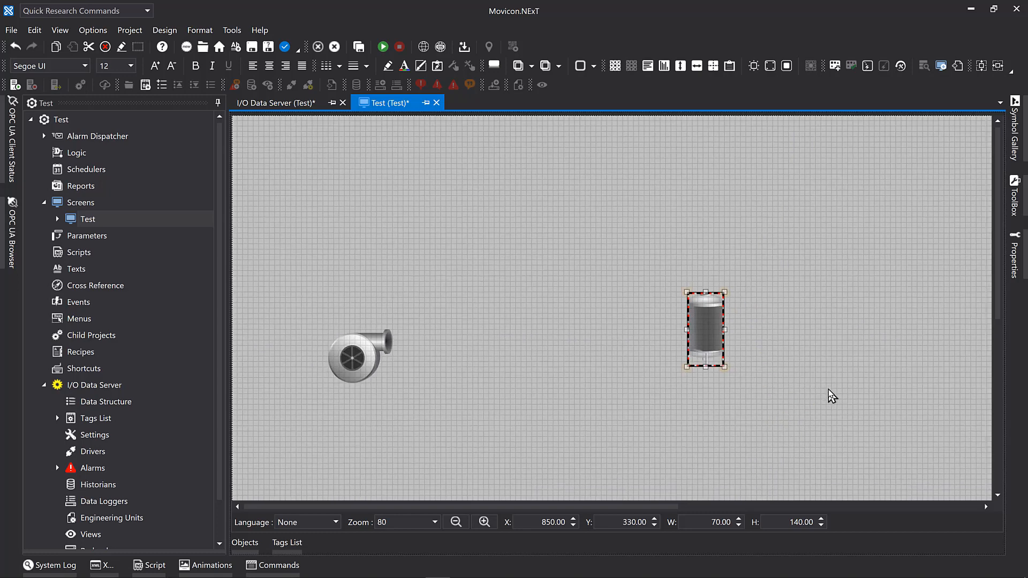
Enlarge the tank to 300 by 310 and move it to X 860, Y 430.
{"action": "left_click_drag", "start_coordinate": [714, 344], "coordinate": [857, 489]}
{"action": "left_click", "coordinate": [801, 421]}
{"action": "left_click_drag", "start_coordinate": [801, 422], "coordinate": [767, 413]}
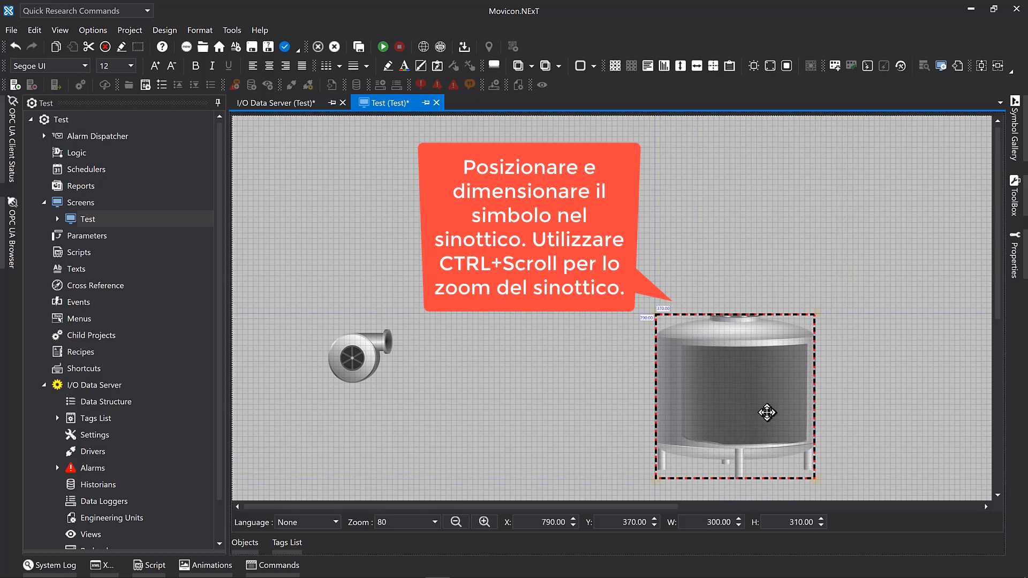
{"action": "scroll", "coordinate": [771, 392], "scroll_direction": "down", "scroll_amount": 2}
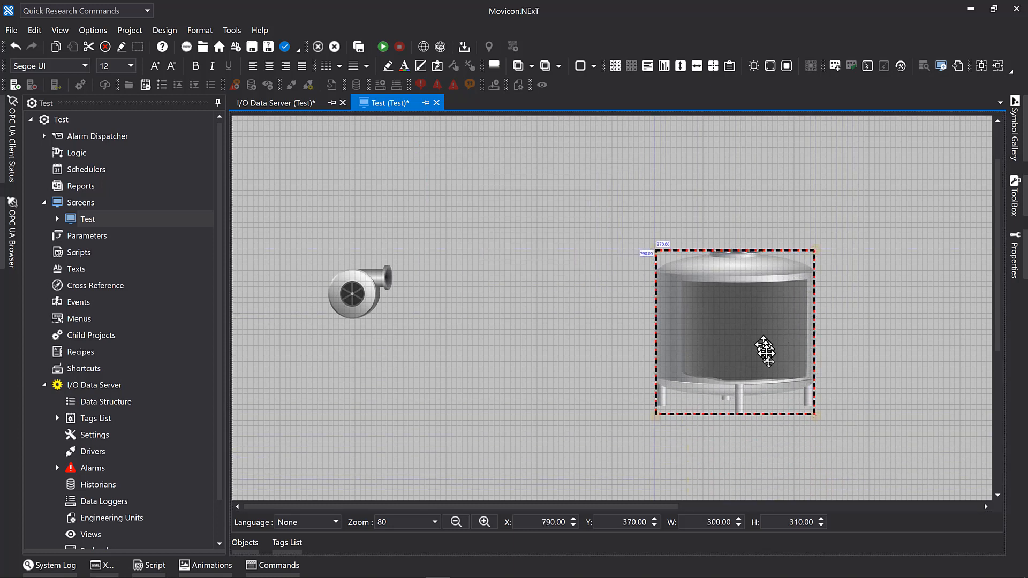
{"action": "left_click_drag", "start_coordinate": [762, 348], "coordinate": [800, 370]}
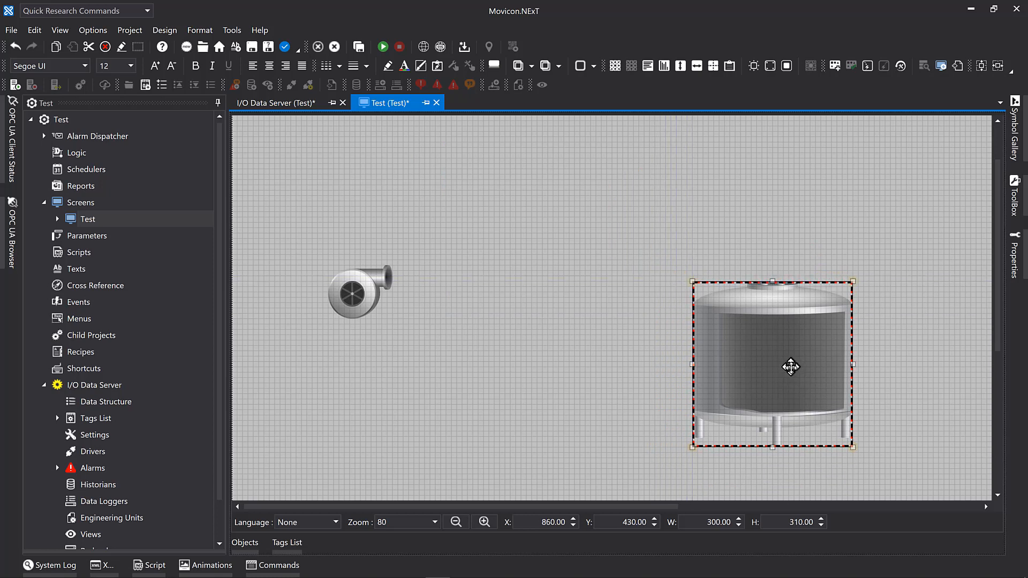
Insert a Pipe Line from the ToolBox's Draws category between the pump and the tank, about 240 by 170.
{"action": "left_click", "coordinate": [1015, 206]}
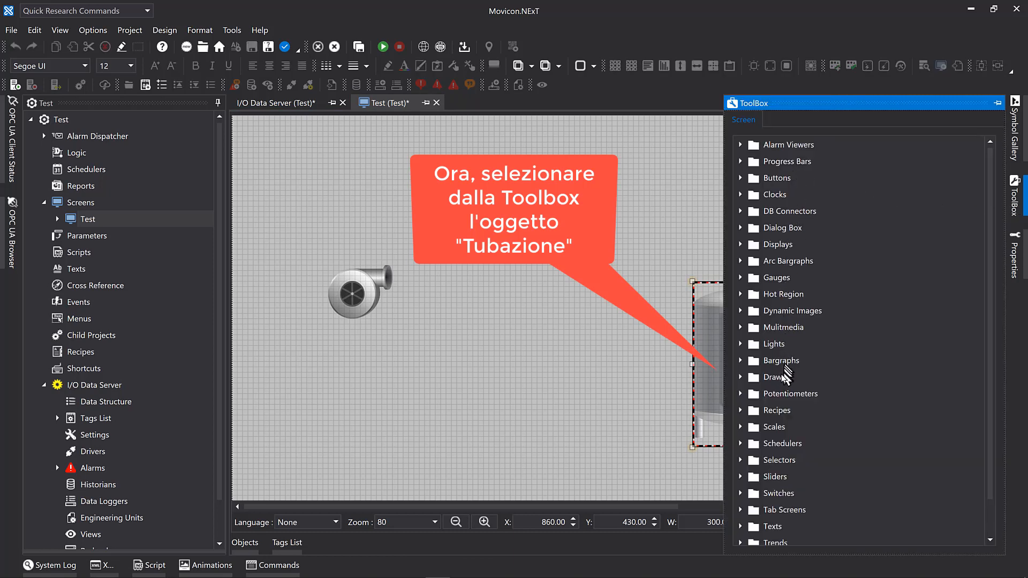
{"action": "left_click", "coordinate": [741, 377]}
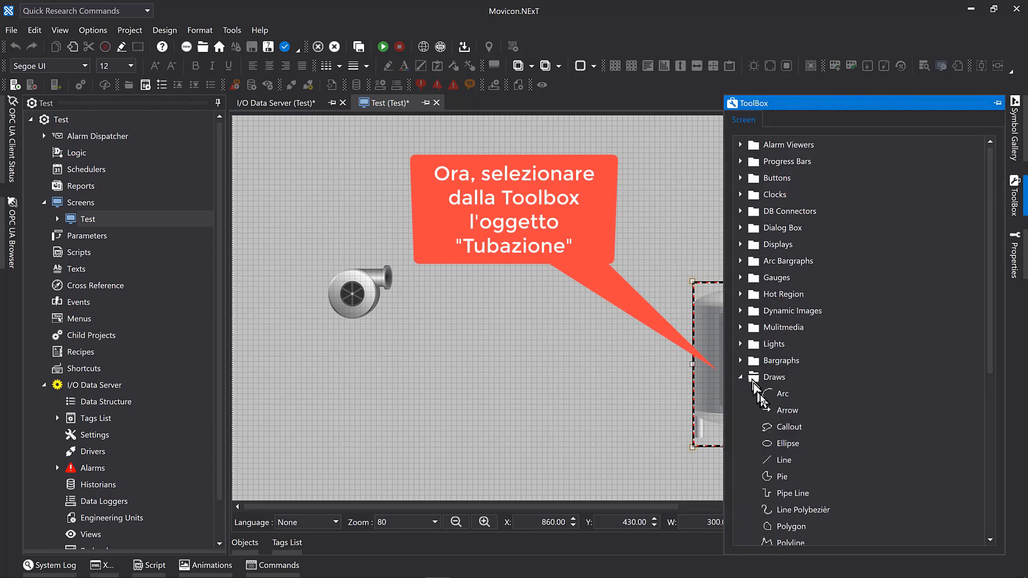
{"action": "scroll", "coordinate": [749, 397], "scroll_direction": "down", "scroll_amount": 2}
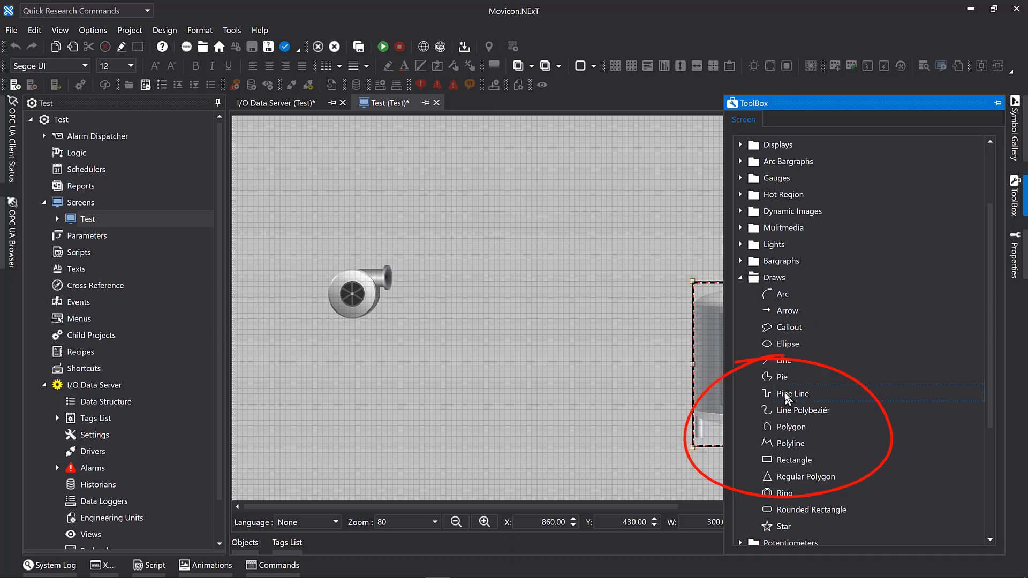
{"action": "left_click", "coordinate": [465, 223]}
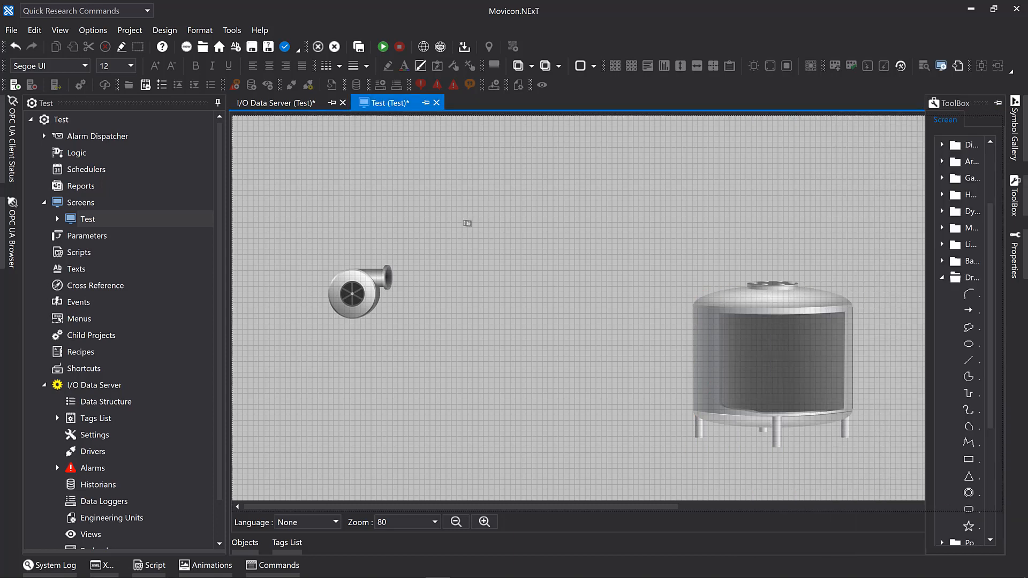
{"action": "left_click", "coordinate": [466, 226]}
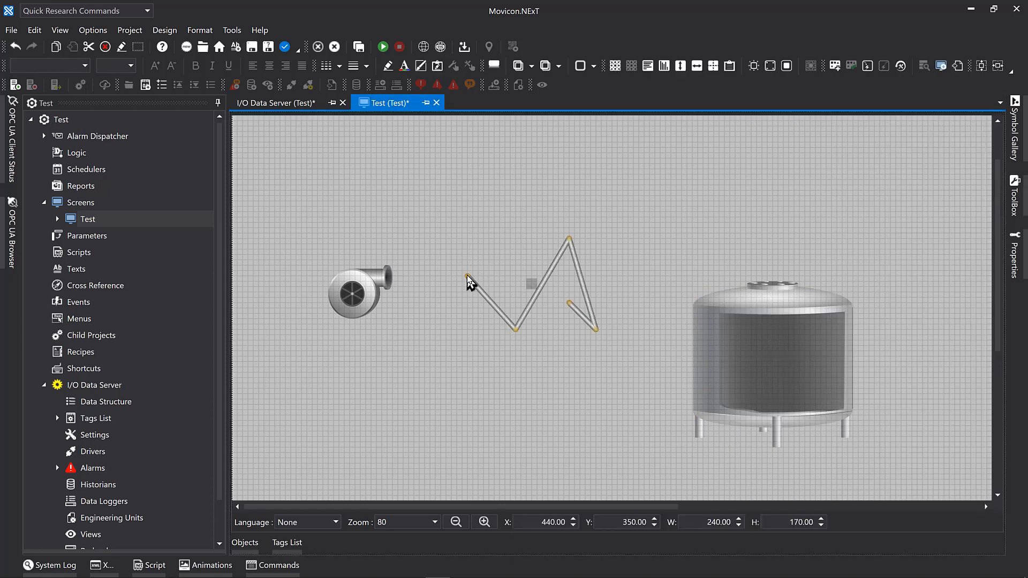
Reshape the pipe into right-angled segments running from the pump outlet up, across and down to the tank's top opening, about 710 by 170.
{"action": "left_click_drag", "start_coordinate": [468, 279], "coordinate": [393, 282]}
{"action": "left_click_drag", "start_coordinate": [519, 335], "coordinate": [517, 278]}
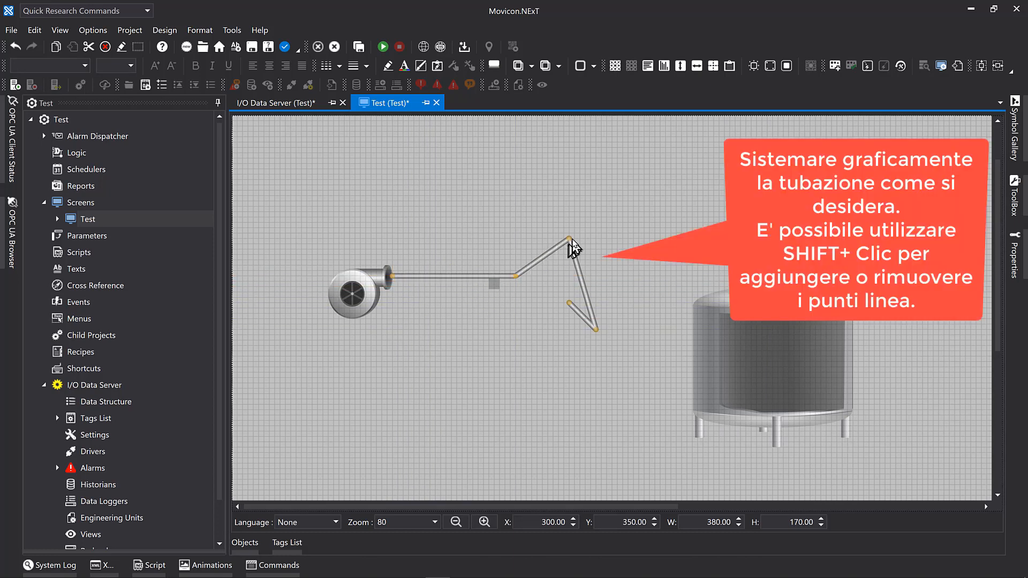
{"action": "left_click_drag", "start_coordinate": [573, 243], "coordinate": [516, 191]}
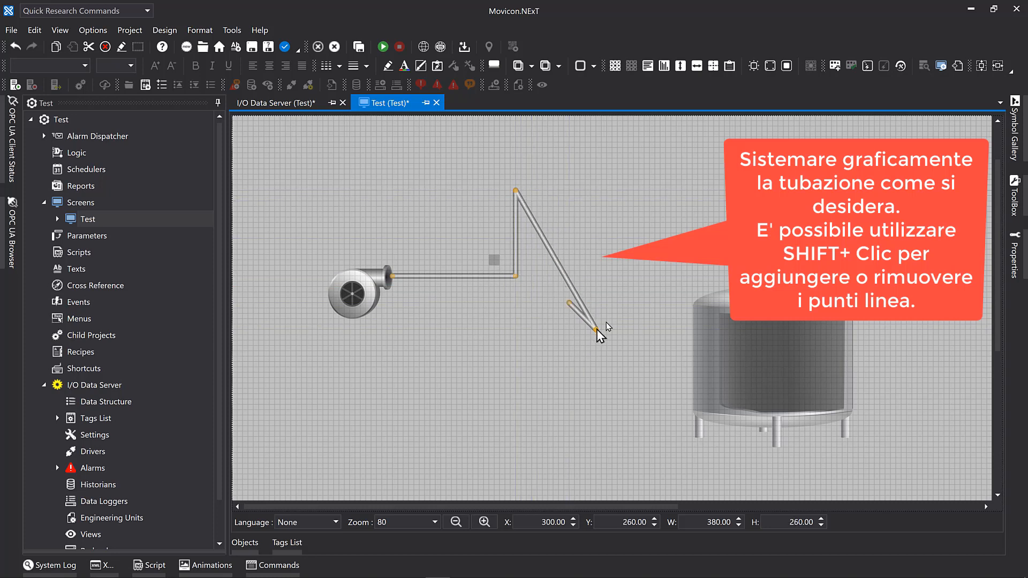
{"action": "left_click_drag", "start_coordinate": [597, 331], "coordinate": [762, 192]}
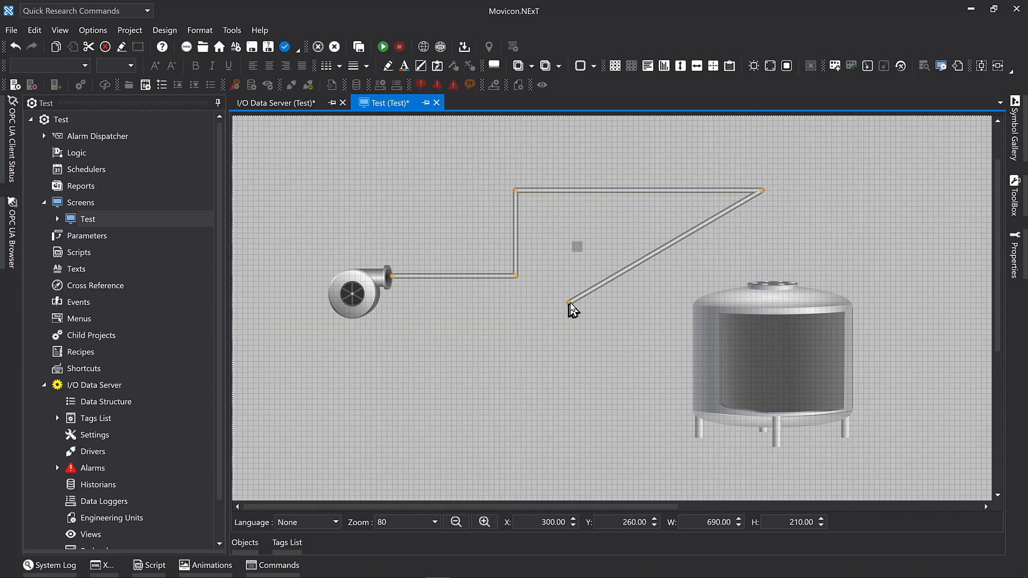
{"action": "left_click_drag", "start_coordinate": [570, 303], "coordinate": [775, 283]}
{"action": "left_click_drag", "start_coordinate": [763, 191], "coordinate": [774, 191]}
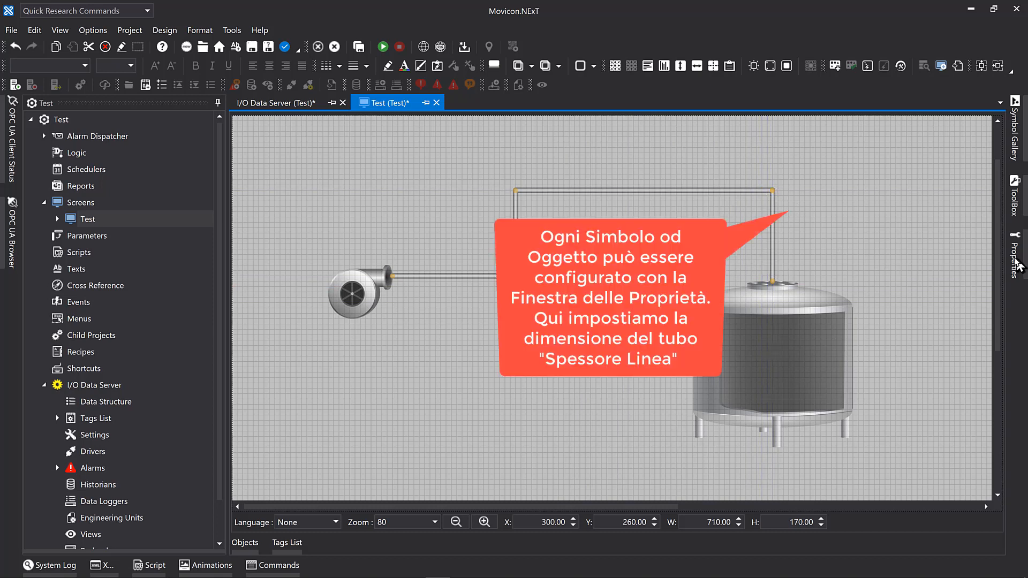
Set the pipe line's Stroke Thickness to 16 in its Element Settings and deselect it.
{"action": "left_click", "coordinate": [1016, 262]}
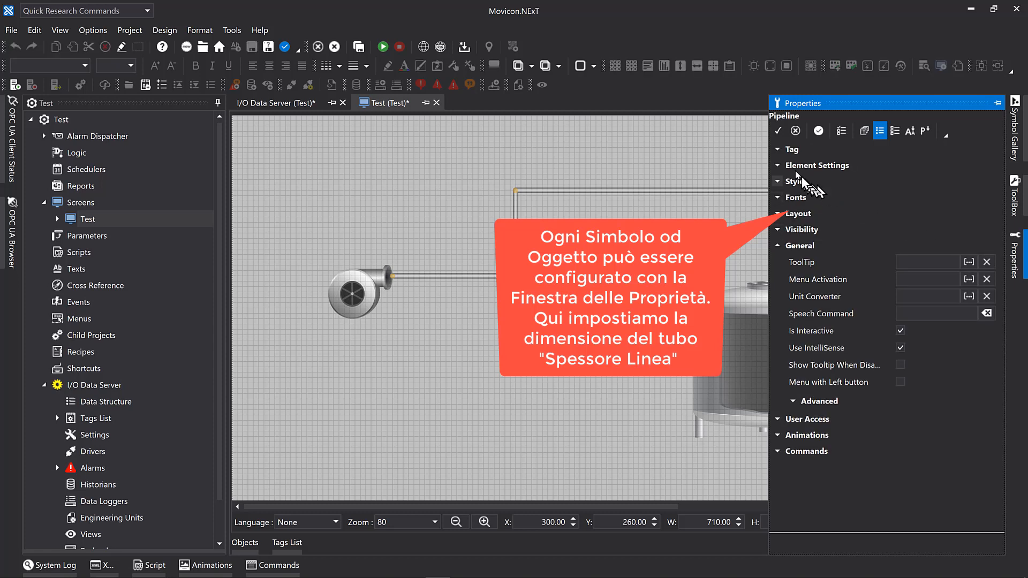
{"action": "left_click", "coordinate": [777, 166]}
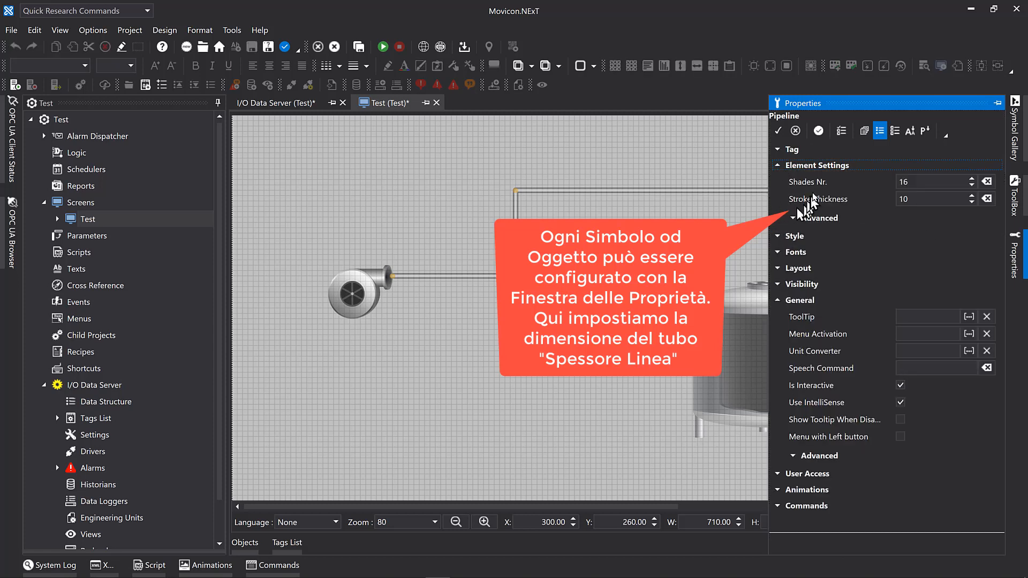
{"action": "left_click", "coordinate": [915, 200]}
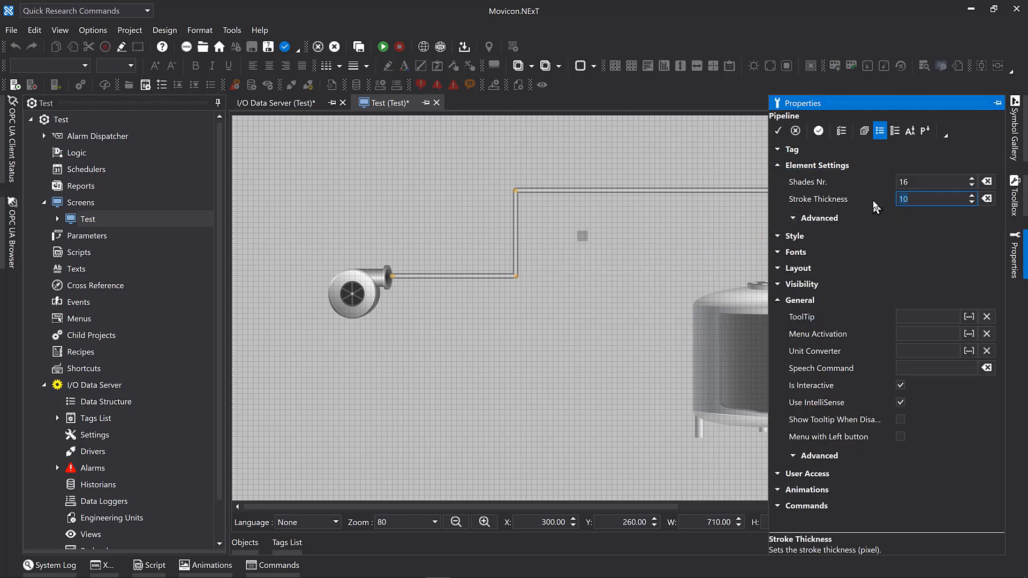
{"action": "type", "text": "16"}
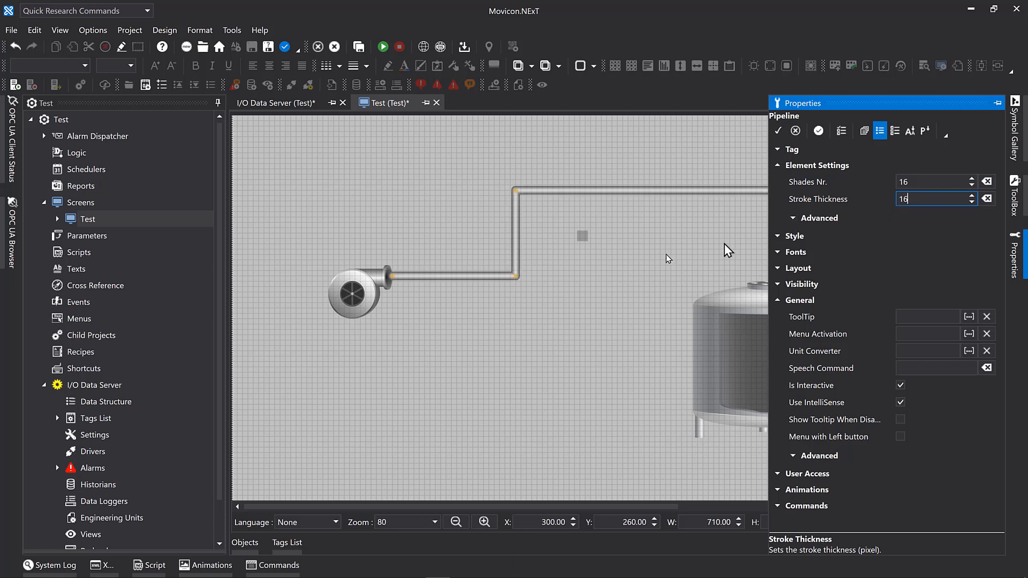
{"action": "left_click", "coordinate": [637, 281]}
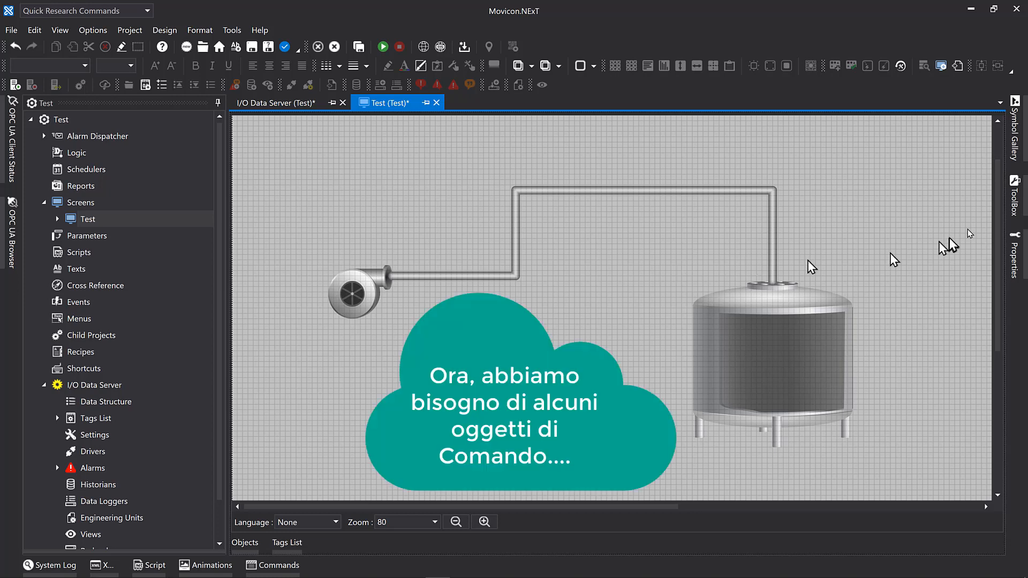
Insert a Rounded Bezel button from the ToolBox's Bezel Style buttons below the pump at X 200, Y 610.
{"action": "left_click", "coordinate": [1017, 202]}
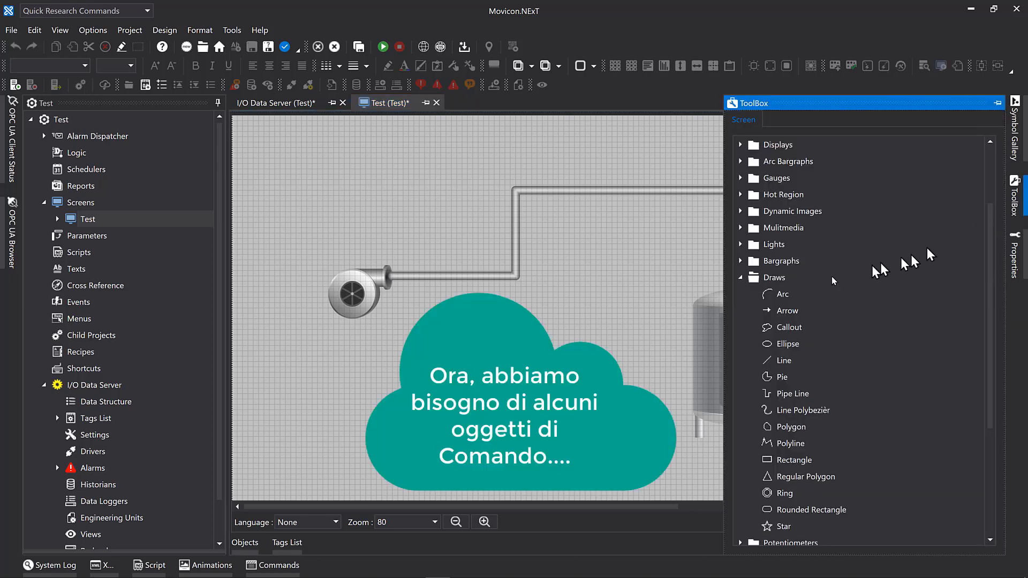
{"action": "left_click", "coordinate": [742, 282]}
{"action": "scroll", "coordinate": [765, 229], "scroll_direction": "up", "scroll_amount": 1}
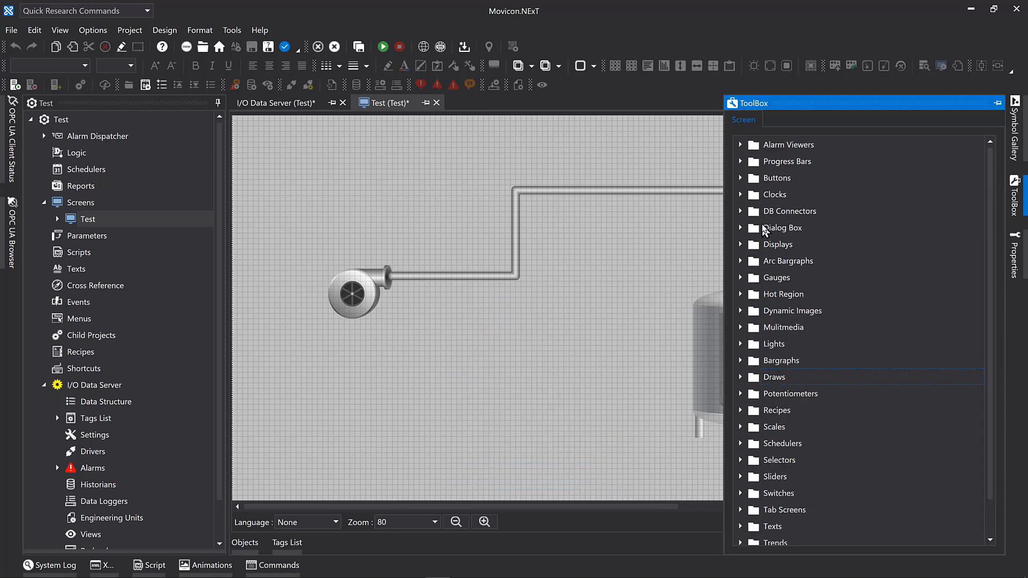
{"action": "left_click", "coordinate": [742, 179]}
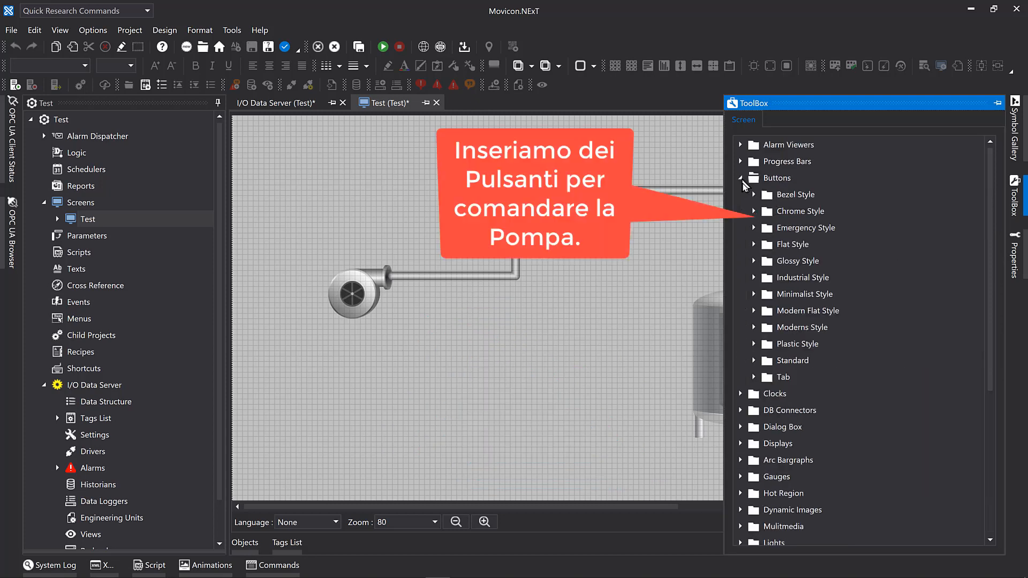
{"action": "left_click", "coordinate": [755, 195]}
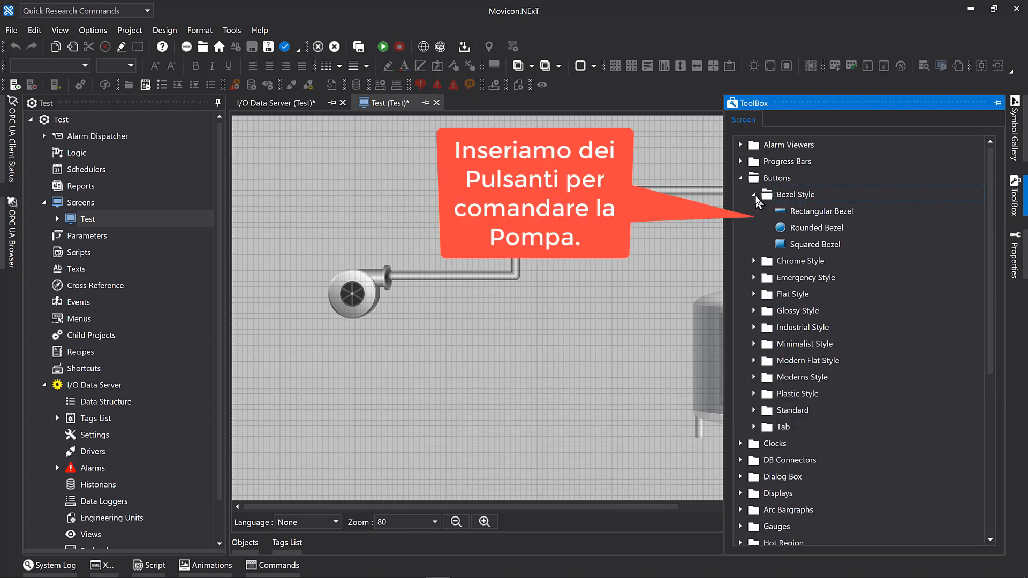
{"action": "left_click_drag", "start_coordinate": [806, 236], "coordinate": [343, 382]}
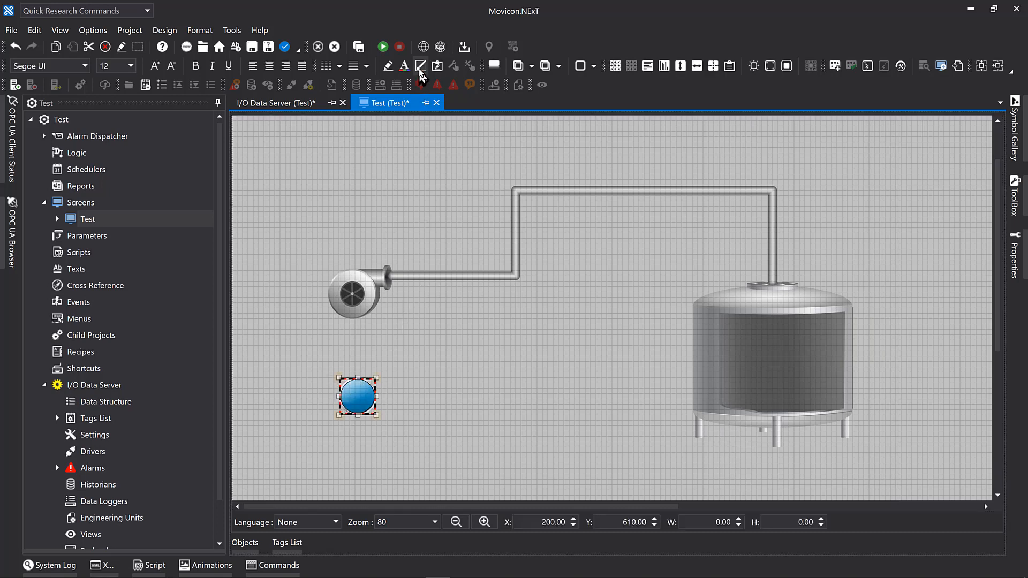
Fill the round button with the LigthGreen linear brush.
{"action": "left_click", "coordinate": [421, 68]}
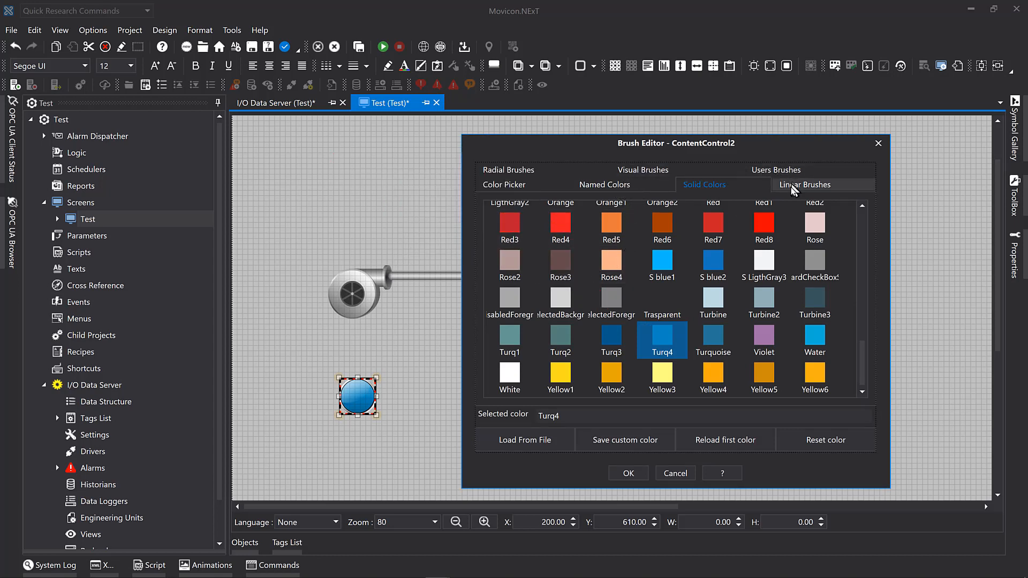
{"action": "left_click", "coordinate": [791, 184]}
{"action": "scroll", "coordinate": [756, 292], "scroll_direction": "down", "scroll_amount": 6}
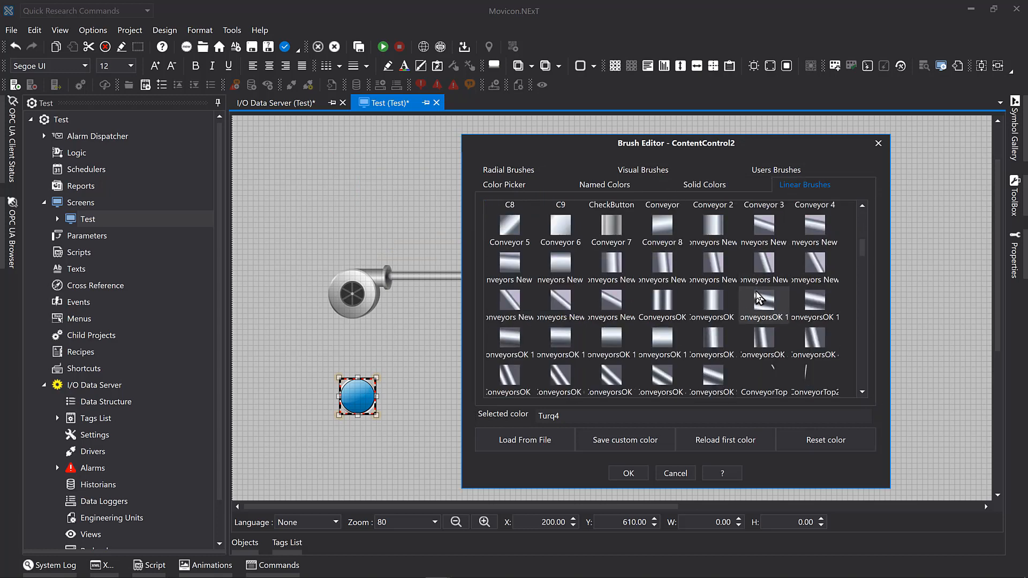
{"action": "scroll", "coordinate": [759, 297], "scroll_direction": "down", "scroll_amount": 10}
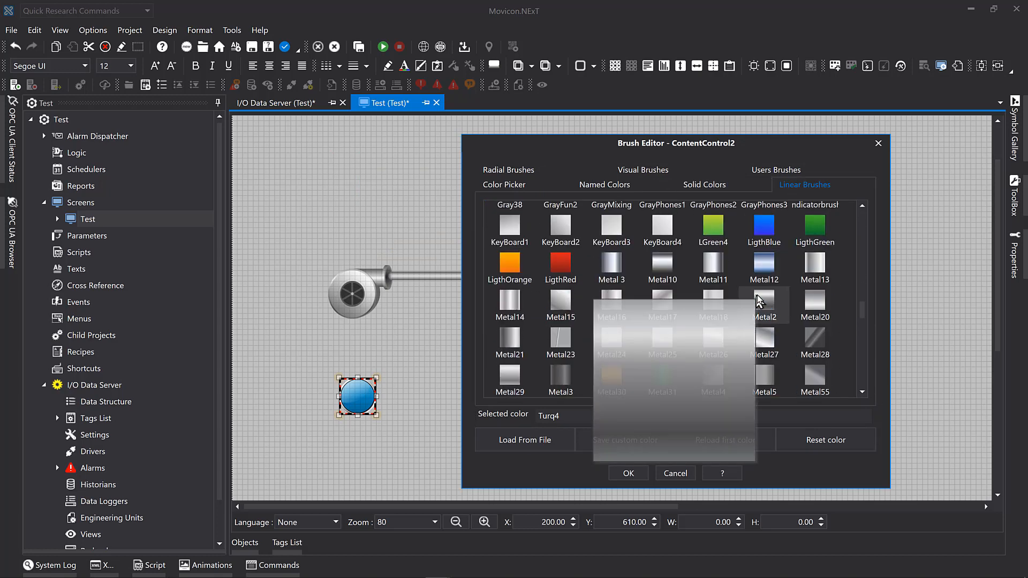
{"action": "left_click", "coordinate": [815, 228]}
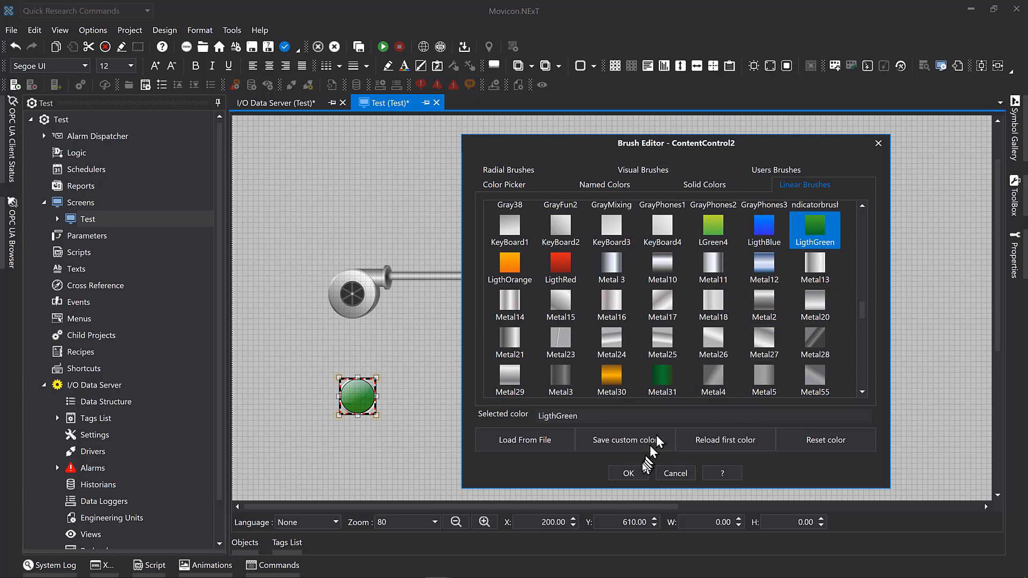
{"action": "left_click", "coordinate": [629, 473]}
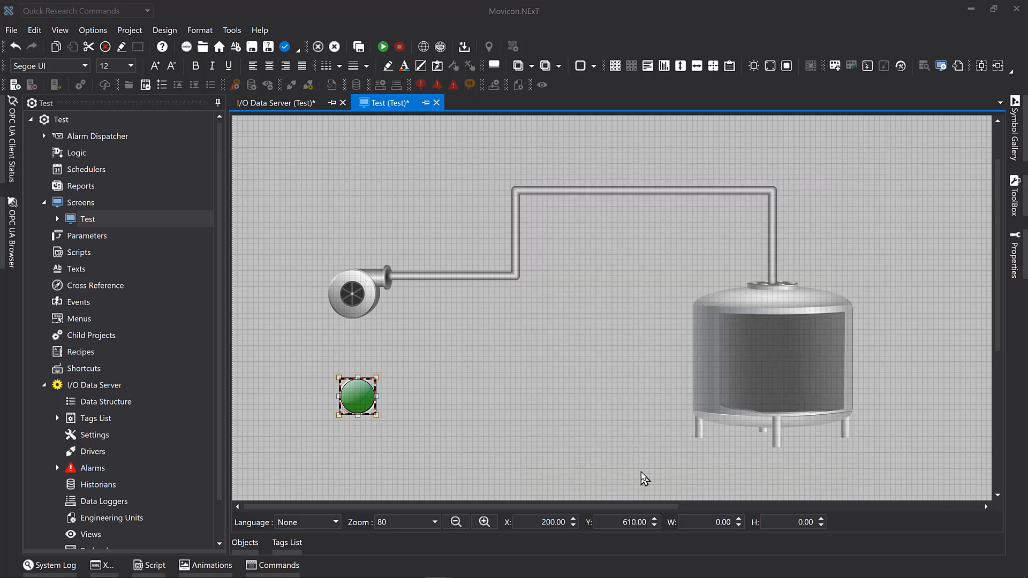
Insert a Classic Yellow Emergency button, 110 by 110, to the right of the green button at X 300, Y 590.
{"action": "left_click", "coordinate": [1017, 207]}
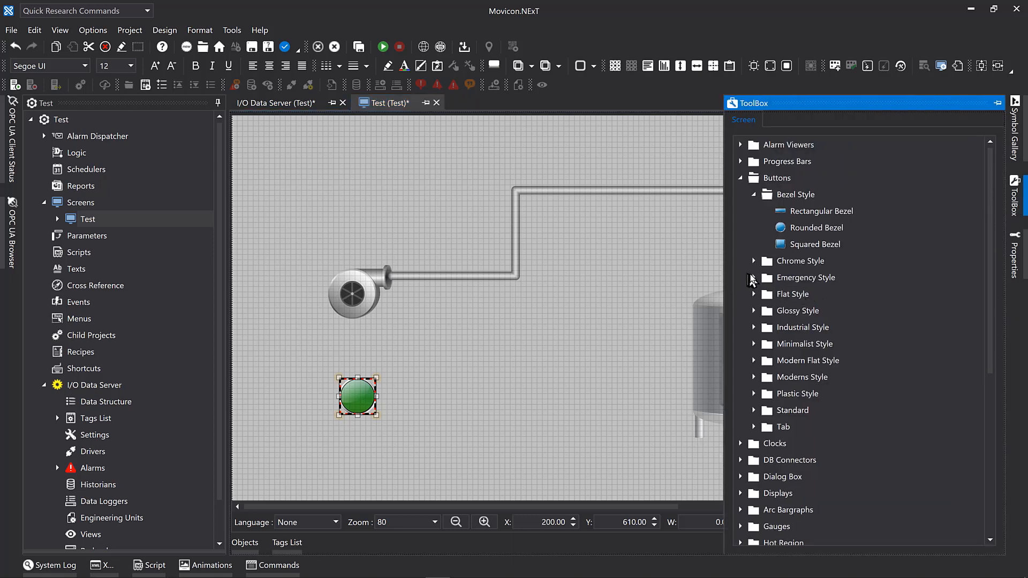
{"action": "left_click", "coordinate": [754, 278]}
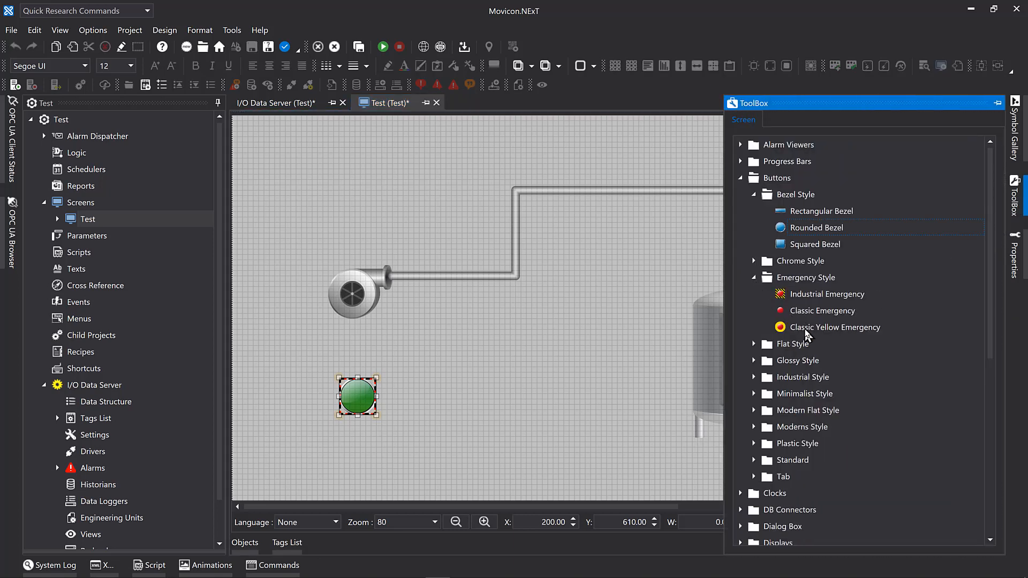
{"action": "left_click_drag", "start_coordinate": [798, 333], "coordinate": [435, 403]}
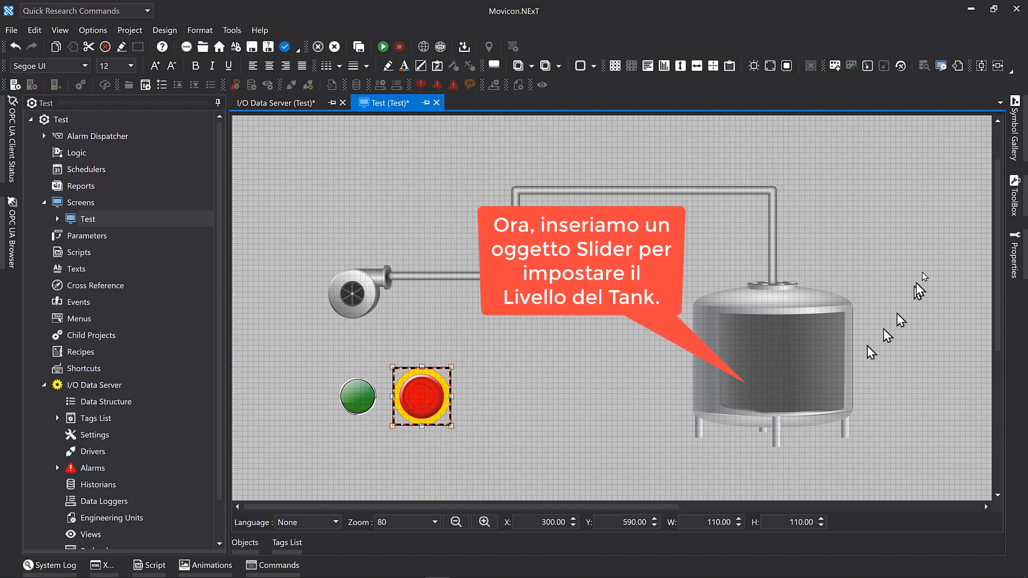
Insert a Vertical Slider, 50 by 220, to the right of the emergency button at X 490, Y 550.
{"action": "left_click", "coordinate": [1013, 200]}
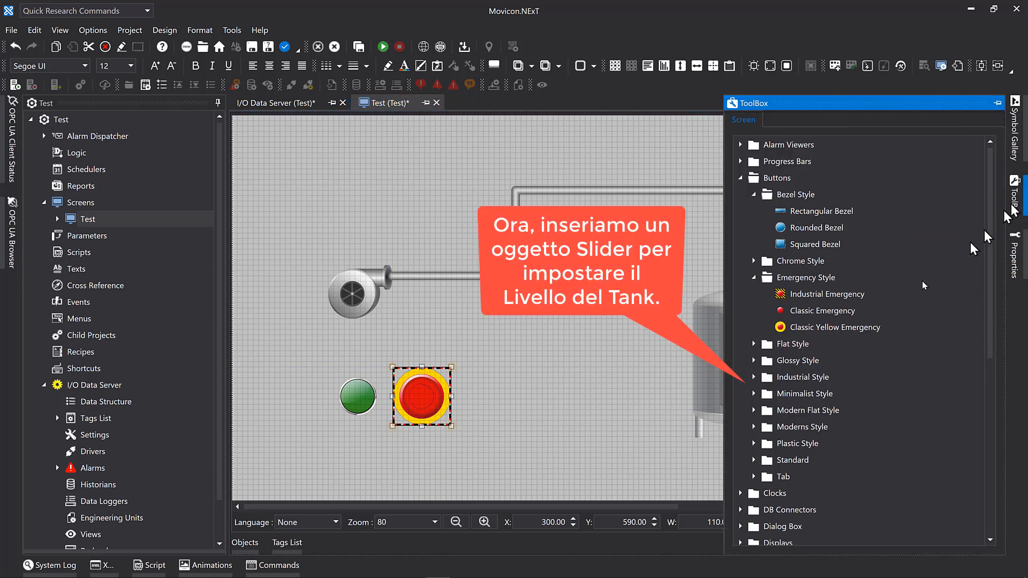
{"action": "scroll", "coordinate": [923, 286], "scroll_direction": "down", "scroll_amount": 7}
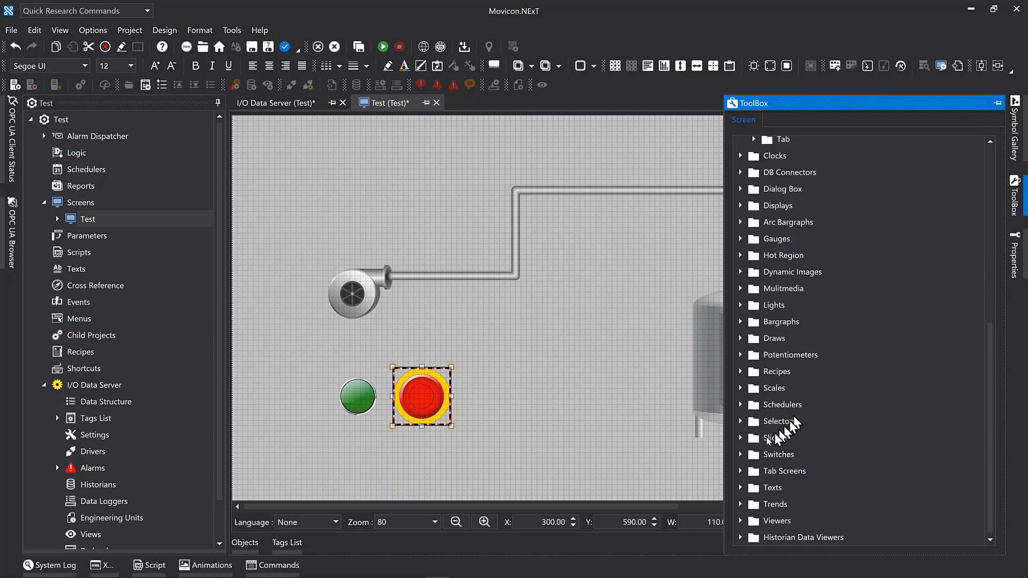
{"action": "left_click", "coordinate": [740, 438]}
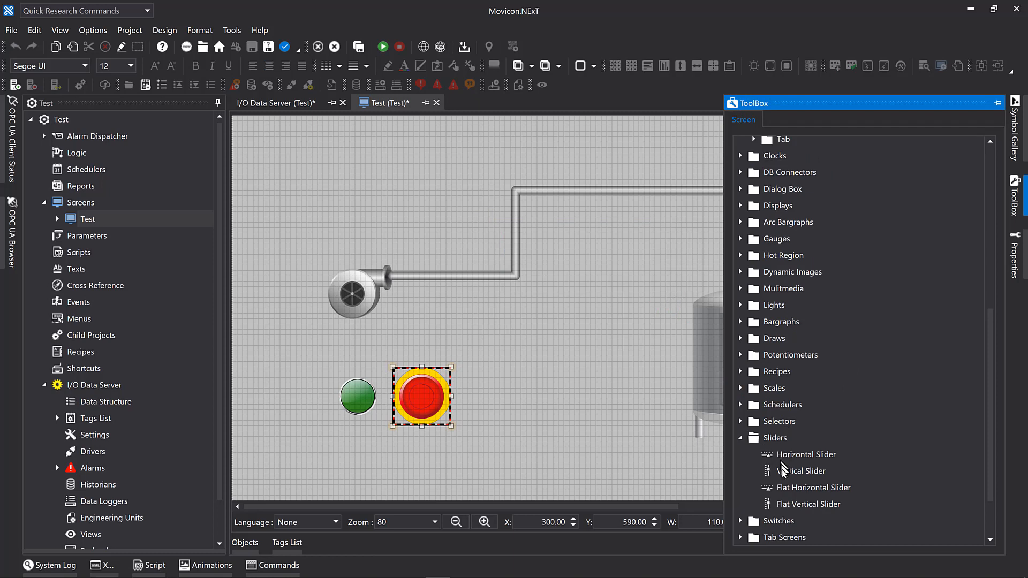
{"action": "left_click_drag", "start_coordinate": [783, 475], "coordinate": [527, 356]}
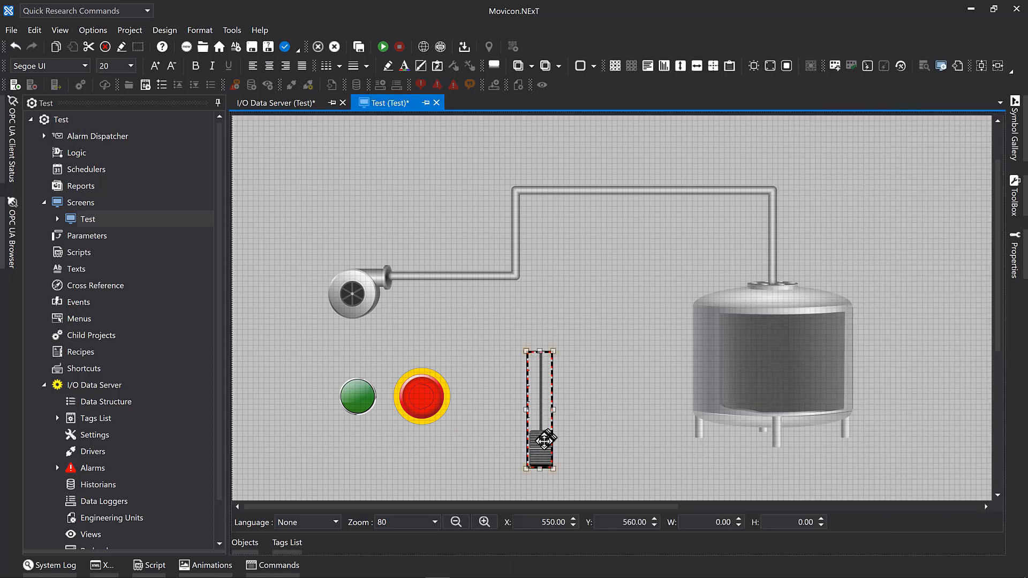
{"action": "left_click_drag", "start_coordinate": [538, 438], "coordinate": [514, 437]}
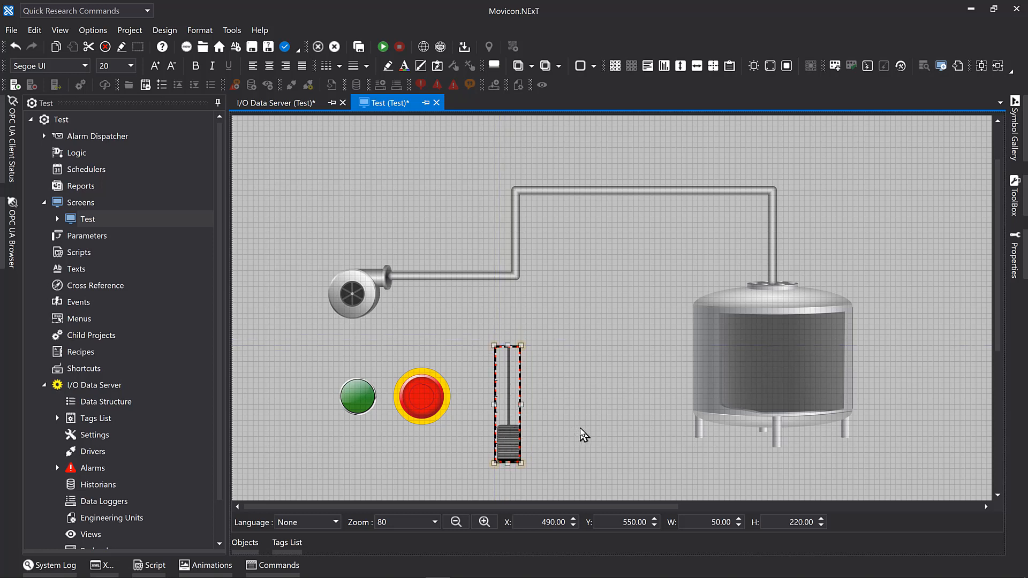
{"action": "left_click", "coordinate": [584, 435]}
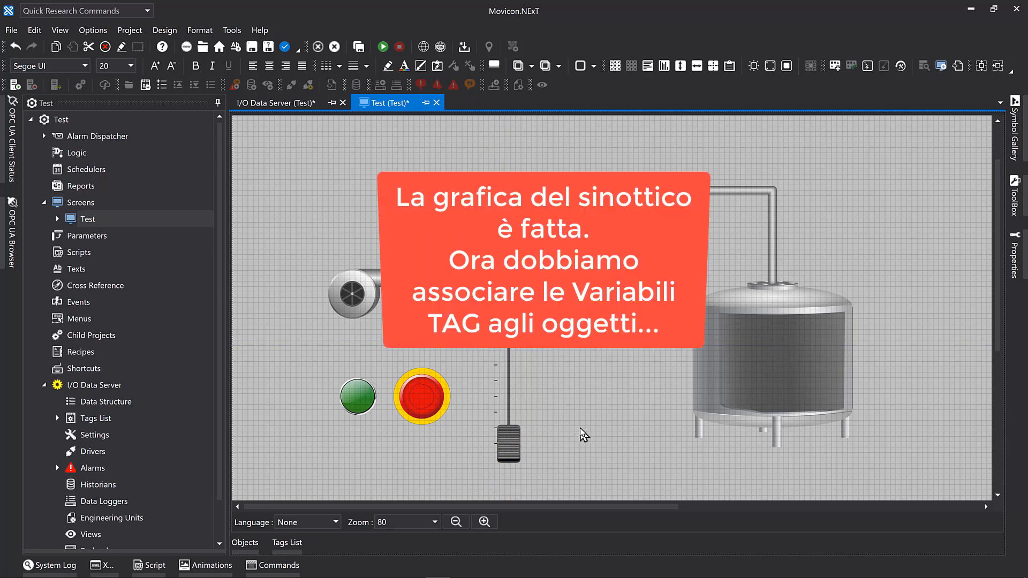
Assign the Variable tag from the Tags List to the pump, and the Variable1 tag to both the tank and the slider.
{"action": "left_click", "coordinate": [57, 418]}
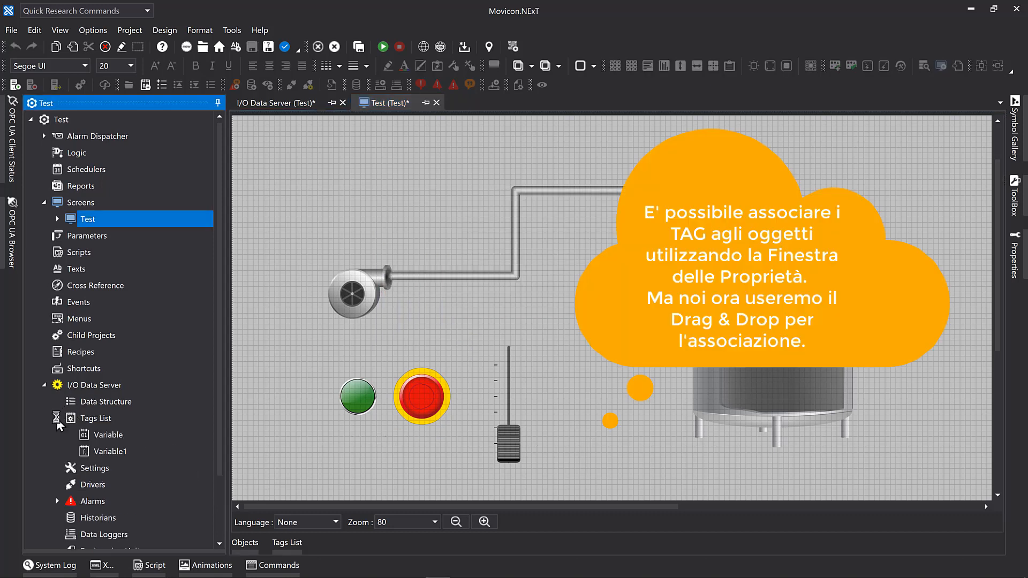
{"action": "scroll", "coordinate": [57, 423], "scroll_direction": "down", "scroll_amount": 2}
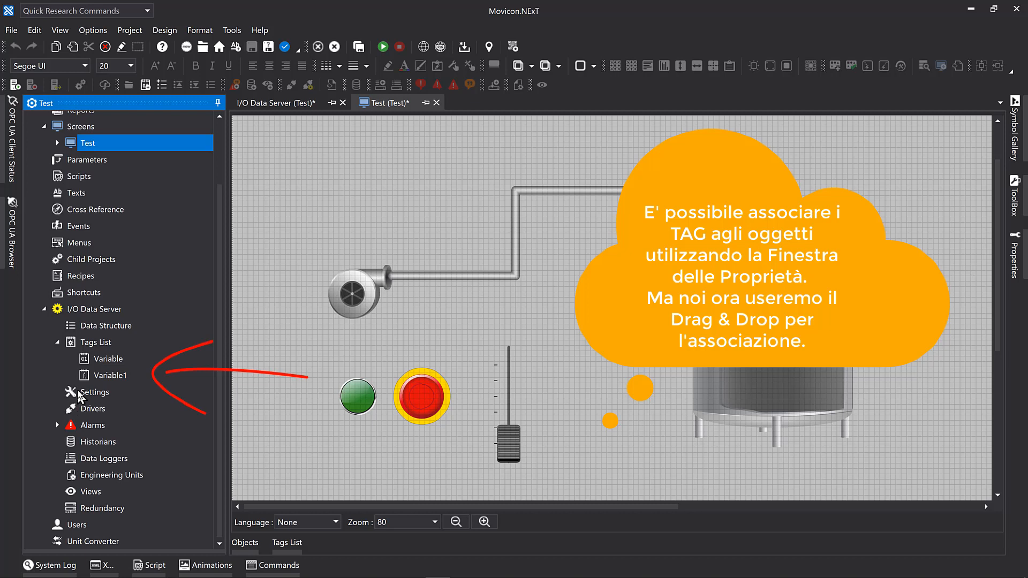
{"action": "left_click_drag", "start_coordinate": [86, 365], "coordinate": [353, 295]}
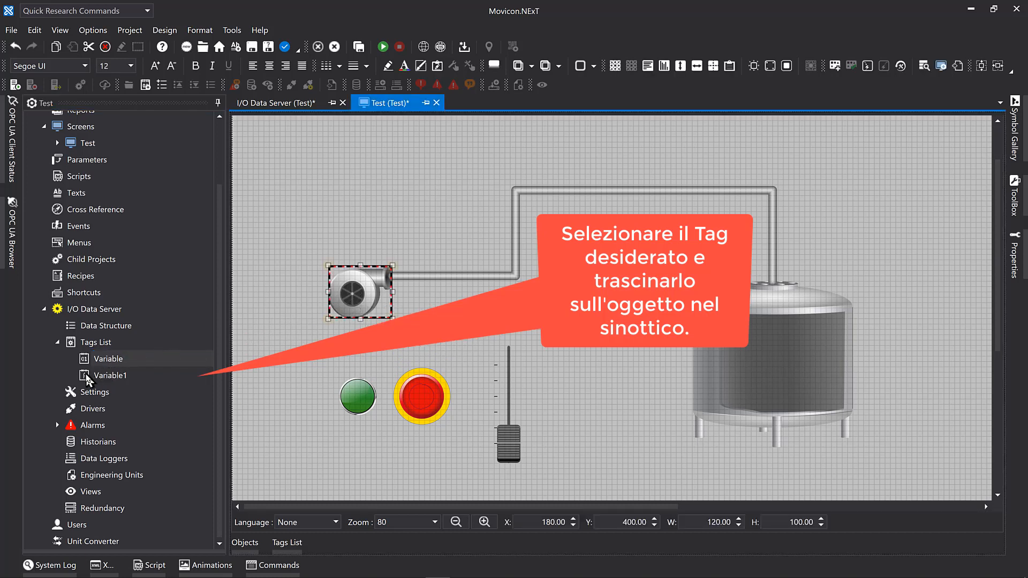
{"action": "left_click_drag", "start_coordinate": [88, 379], "coordinate": [750, 349]}
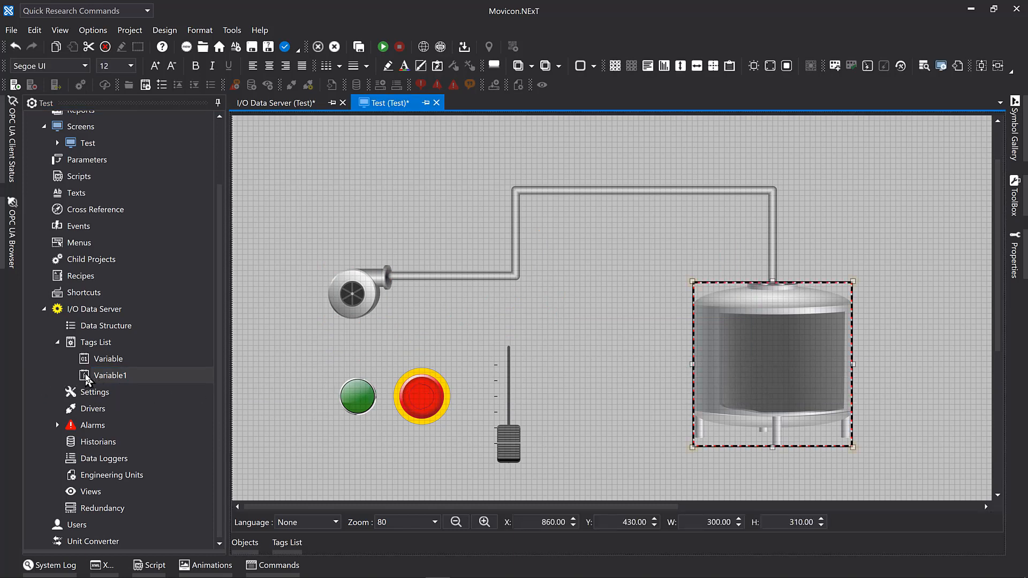
{"action": "left_click_drag", "start_coordinate": [87, 379], "coordinate": [506, 438]}
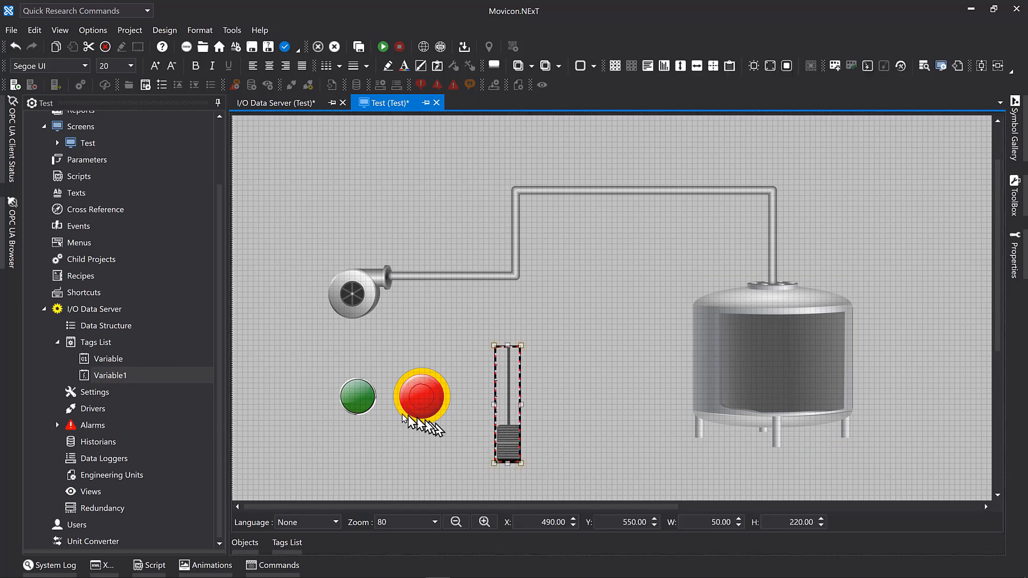
Give the green button a Tag Values command that sets the Variable tag to 1.
{"action": "left_click", "coordinate": [363, 407]}
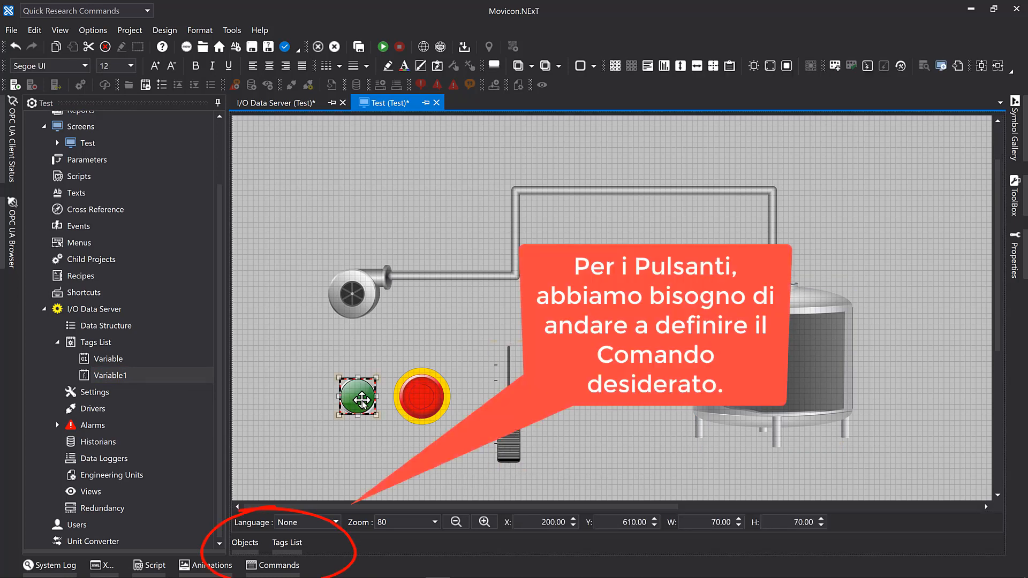
{"action": "left_click", "coordinate": [274, 566]}
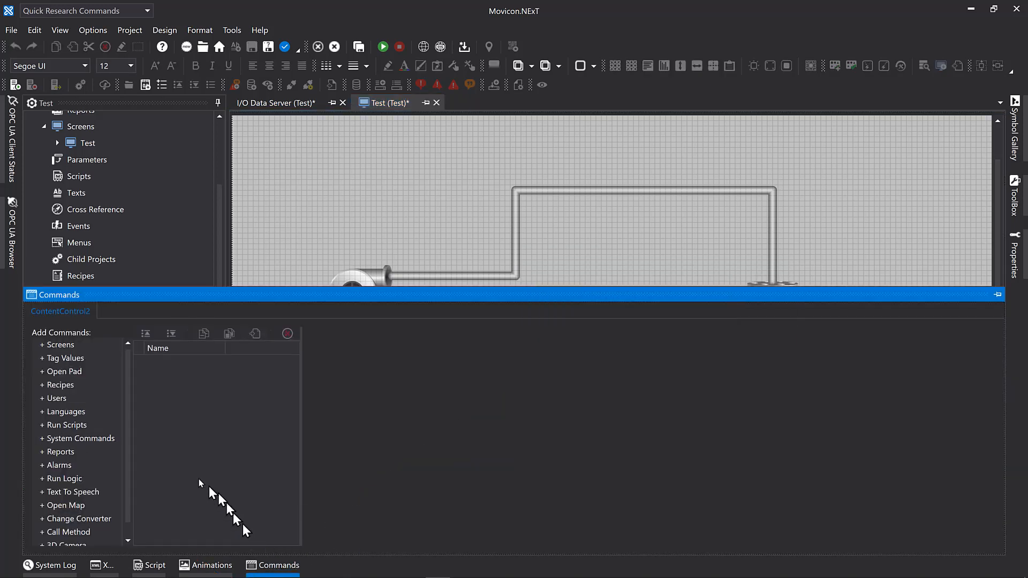
{"action": "double_click", "coordinate": [70, 359]}
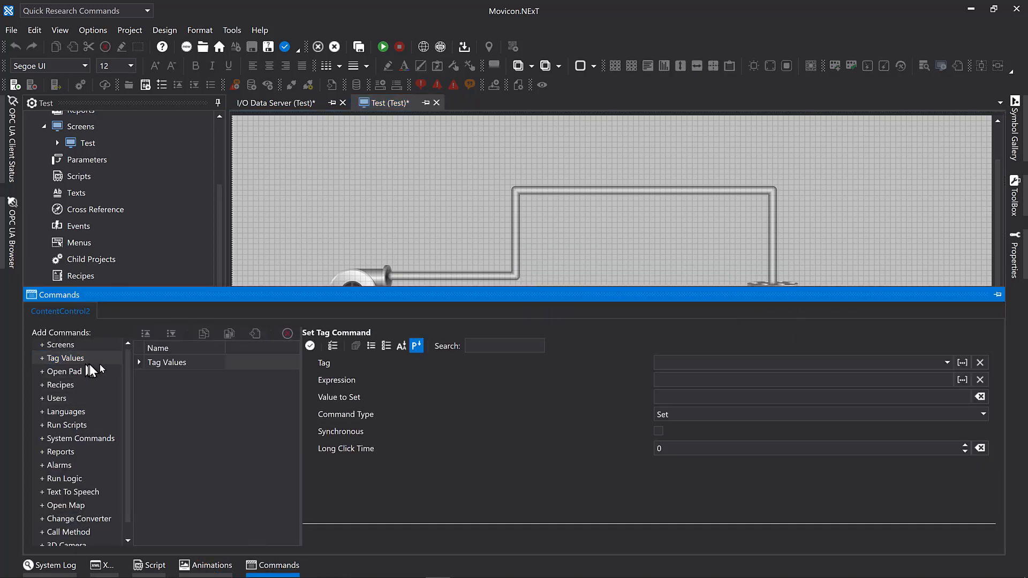
{"action": "left_click", "coordinate": [947, 363]}
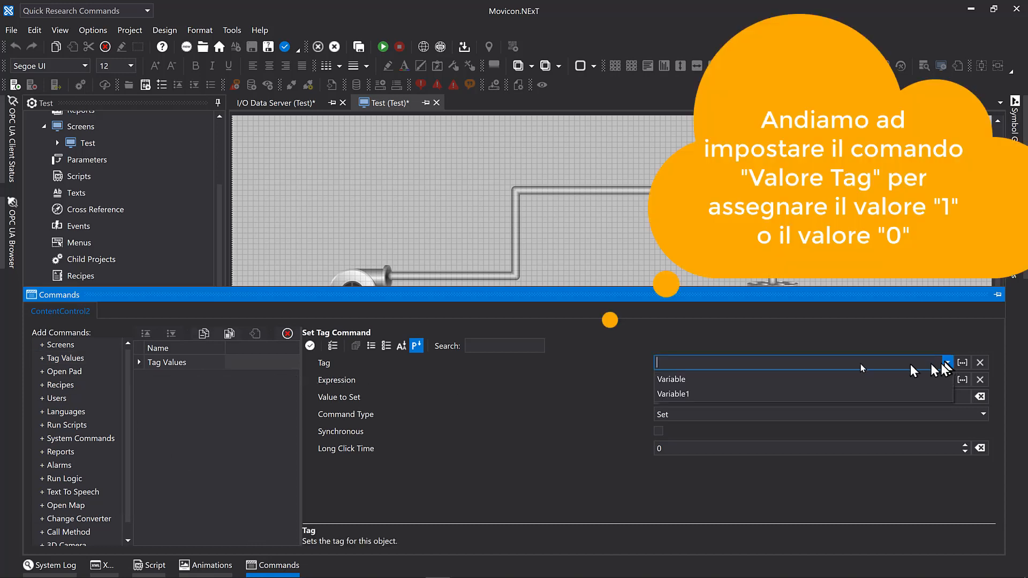
{"action": "left_click", "coordinate": [712, 380]}
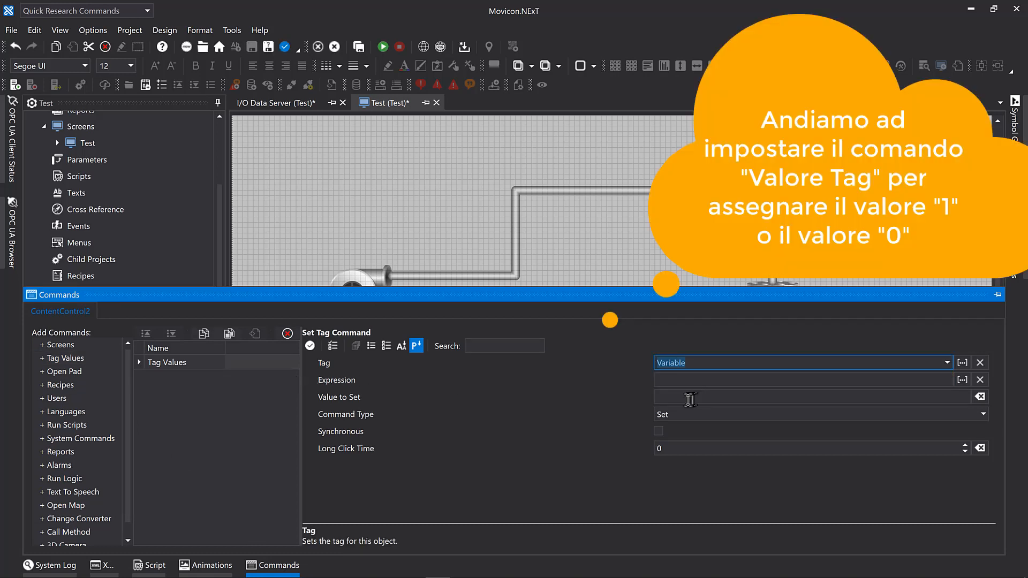
{"action": "left_click", "coordinate": [688, 397]}
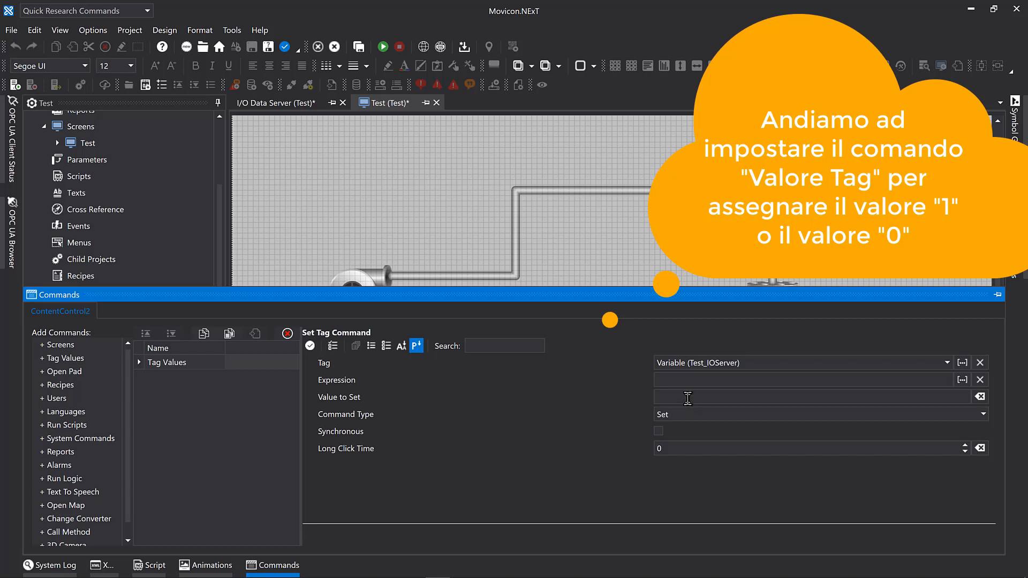
{"action": "left_click", "coordinate": [688, 398]}
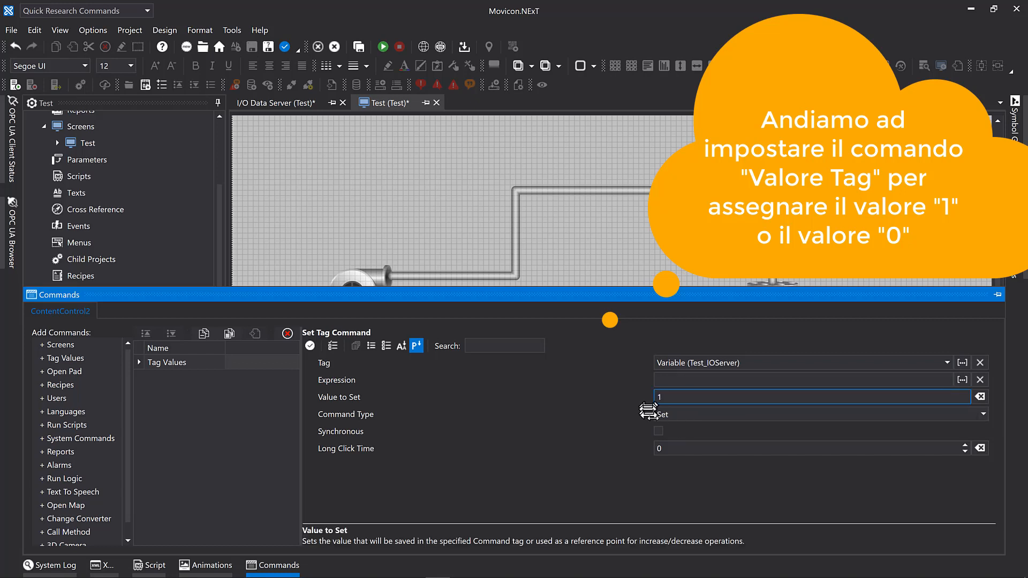
{"action": "left_click", "coordinate": [646, 268]}
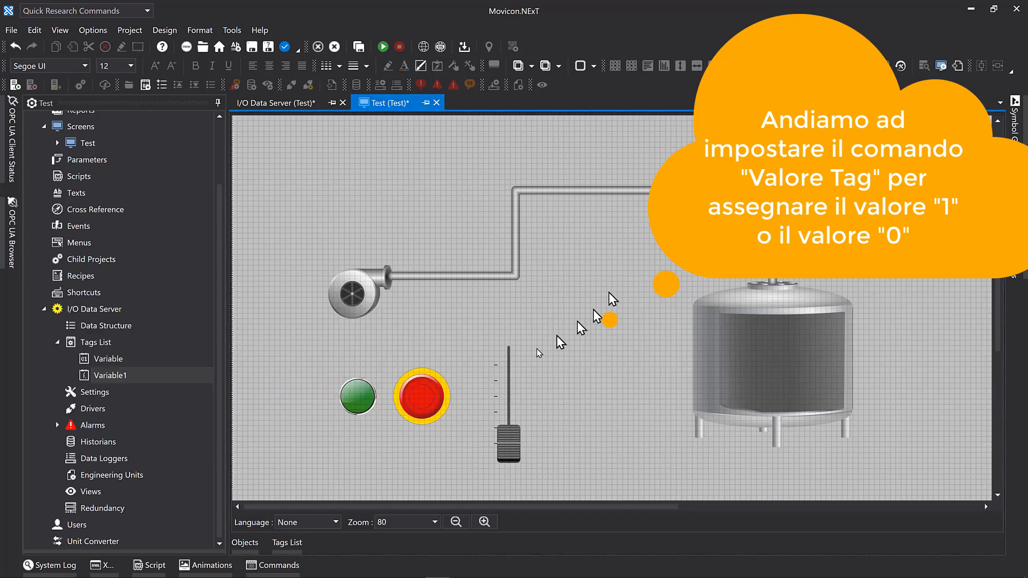
Give the red emergency button a Tag Values command that sets the Variable tag to 0.
{"action": "left_click", "coordinate": [430, 396]}
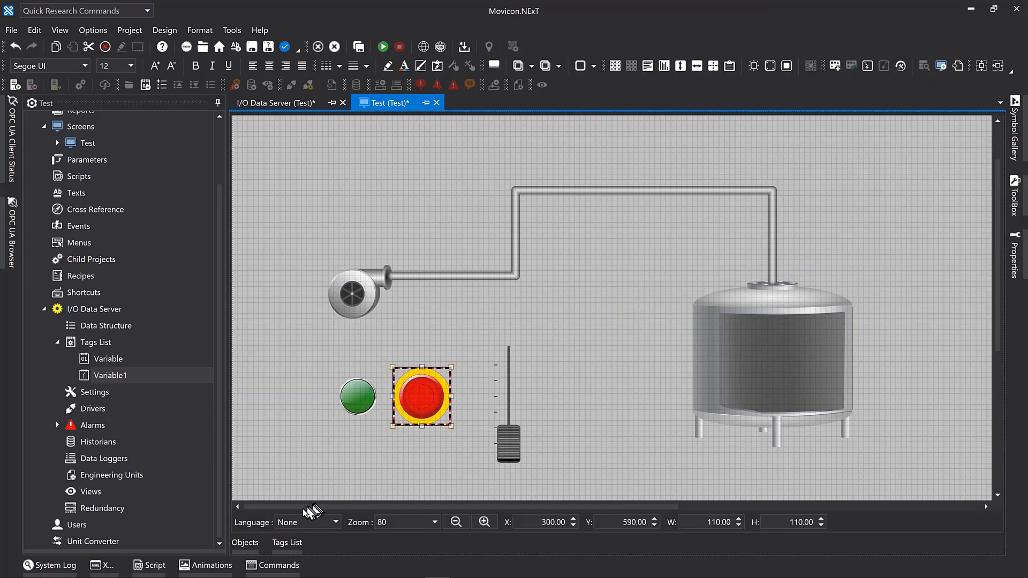
{"action": "left_click", "coordinate": [276, 566]}
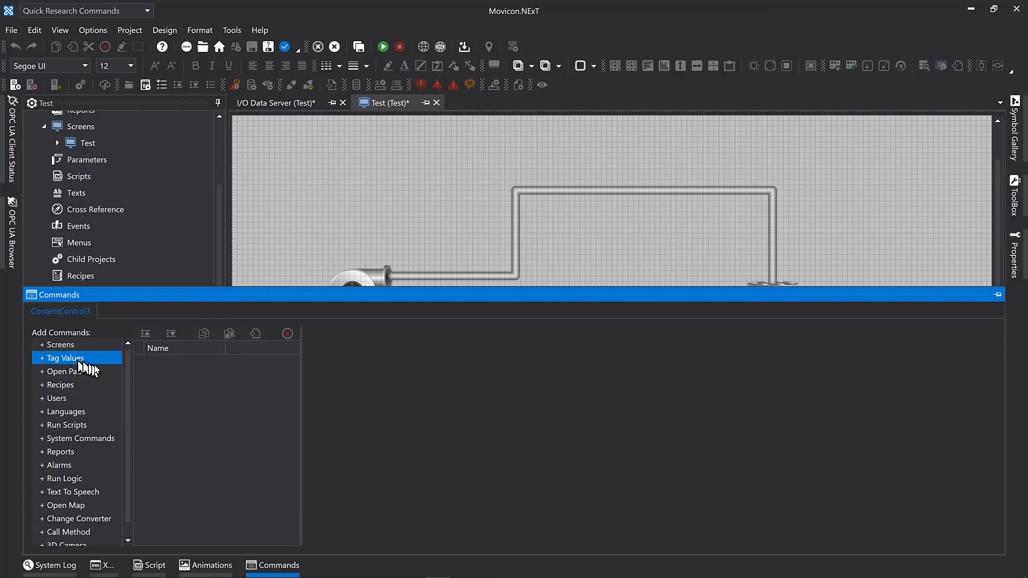
{"action": "double_click", "coordinate": [60, 359]}
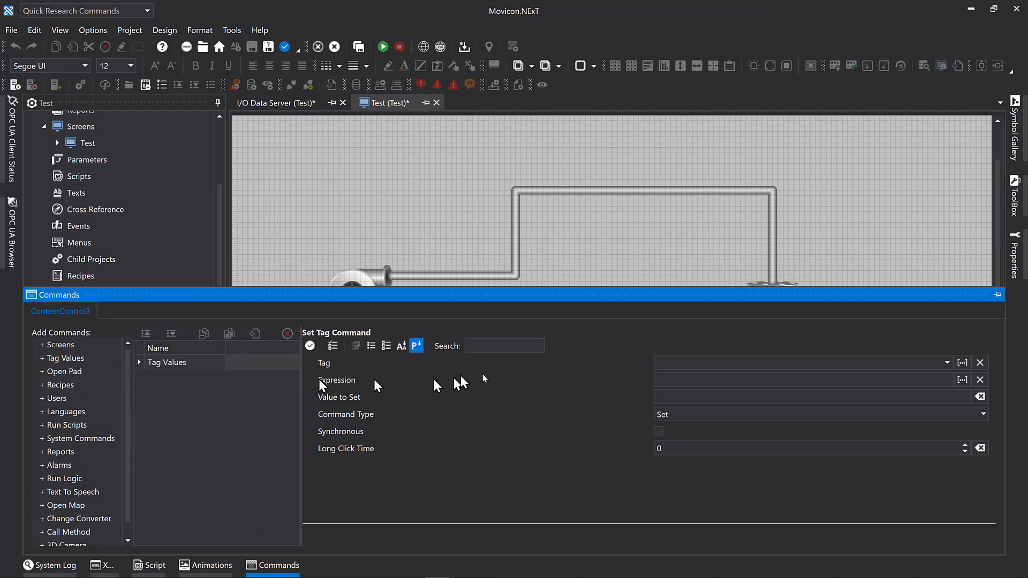
{"action": "left_click", "coordinate": [947, 364]}
{"action": "left_click", "coordinate": [715, 379]}
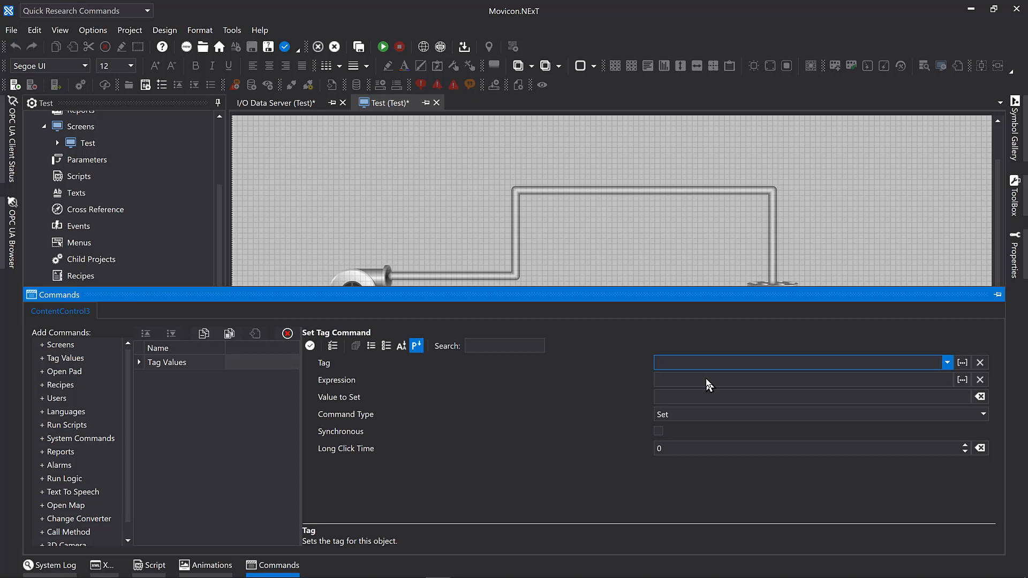
{"action": "left_click", "coordinate": [680, 401]}
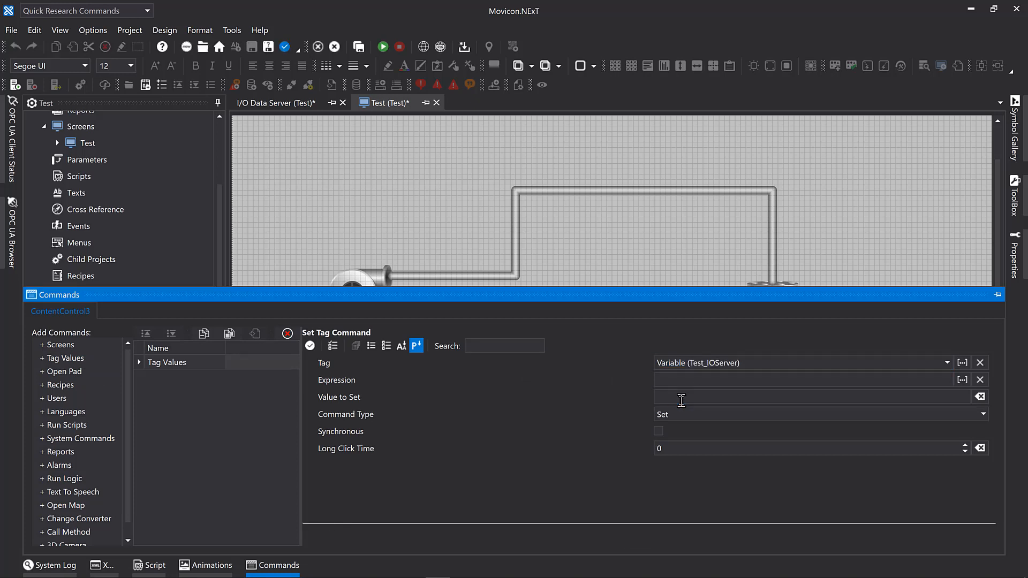
{"action": "left_click", "coordinate": [681, 401]}
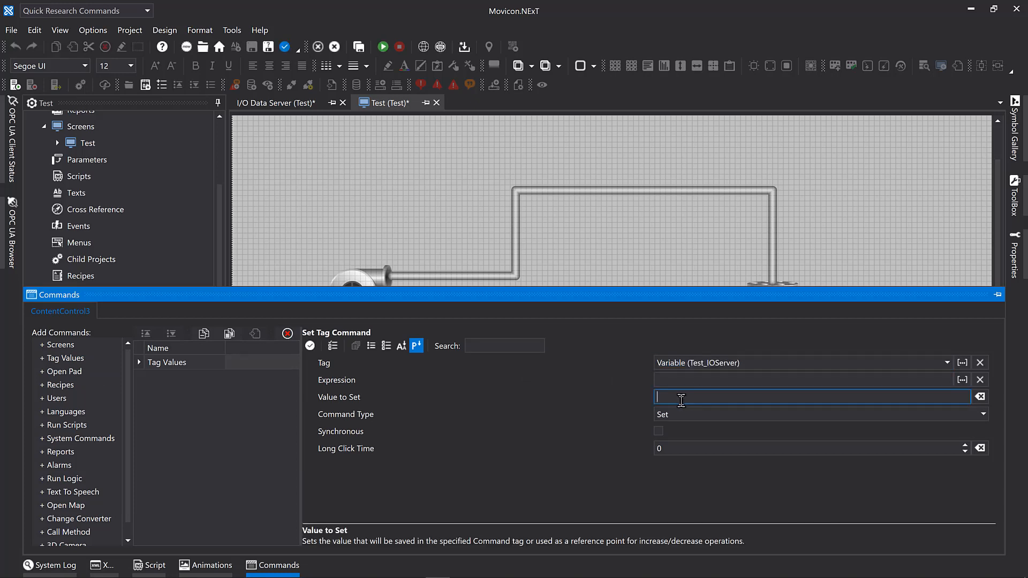
{"action": "left_click", "coordinate": [843, 265]}
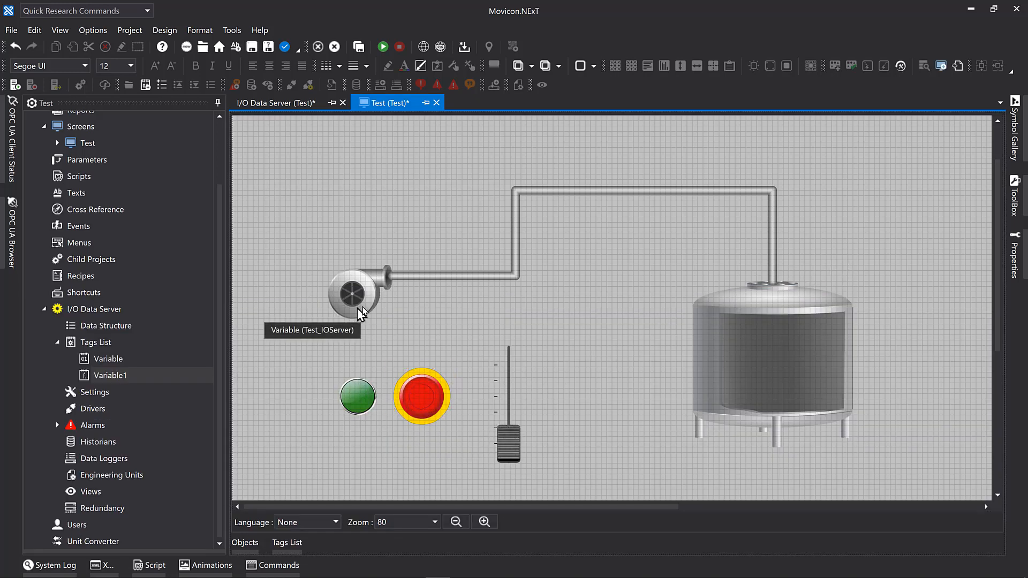
Add a Border Color animation to the pipeline between pump and tank, driven by the Variable tag.
{"action": "left_click", "coordinate": [463, 276]}
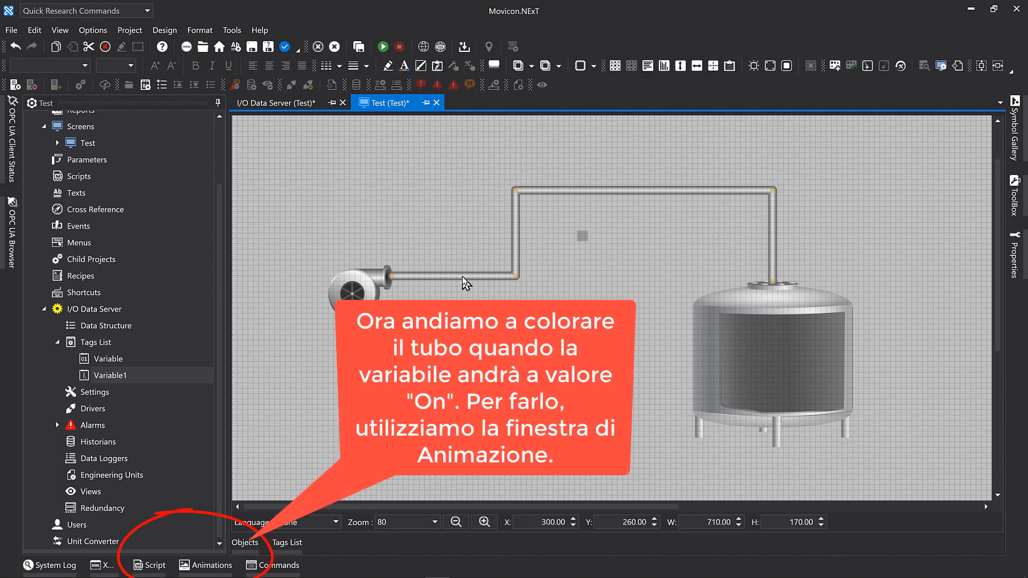
{"action": "left_click", "coordinate": [212, 566]}
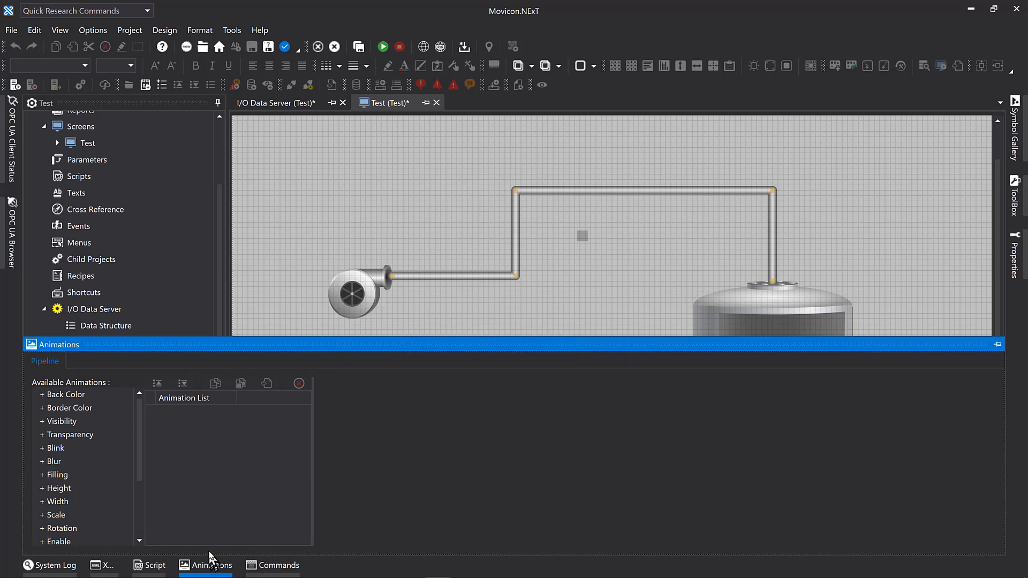
{"action": "left_click", "coordinate": [94, 409]}
{"action": "double_click", "coordinate": [95, 414]}
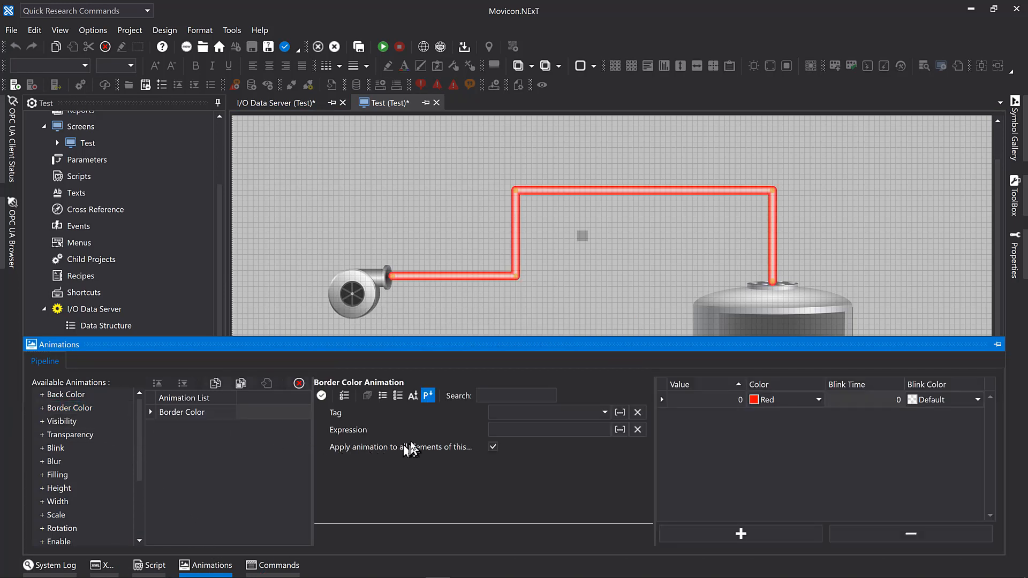
{"action": "left_click", "coordinate": [605, 412]}
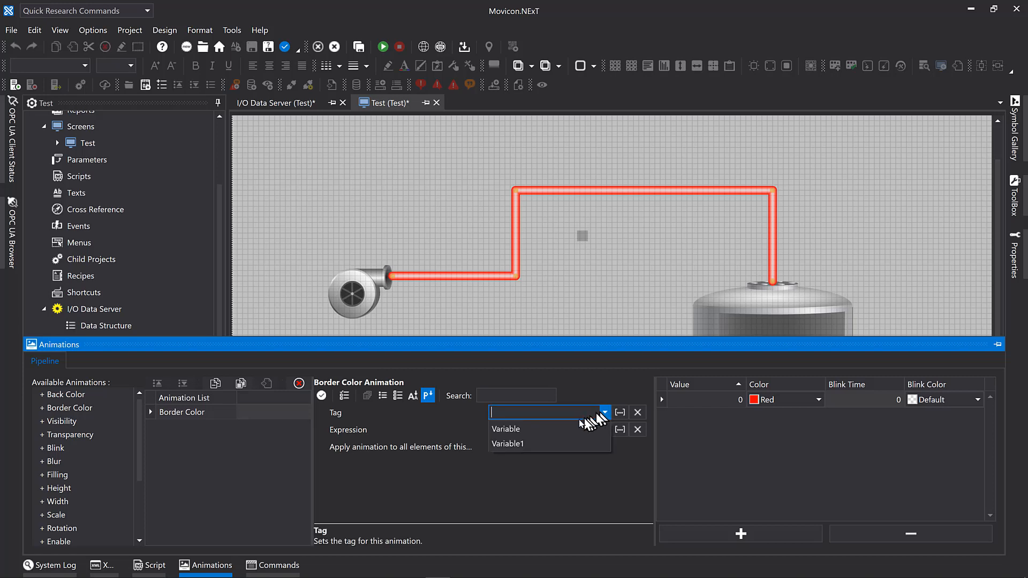
{"action": "left_click", "coordinate": [558, 428]}
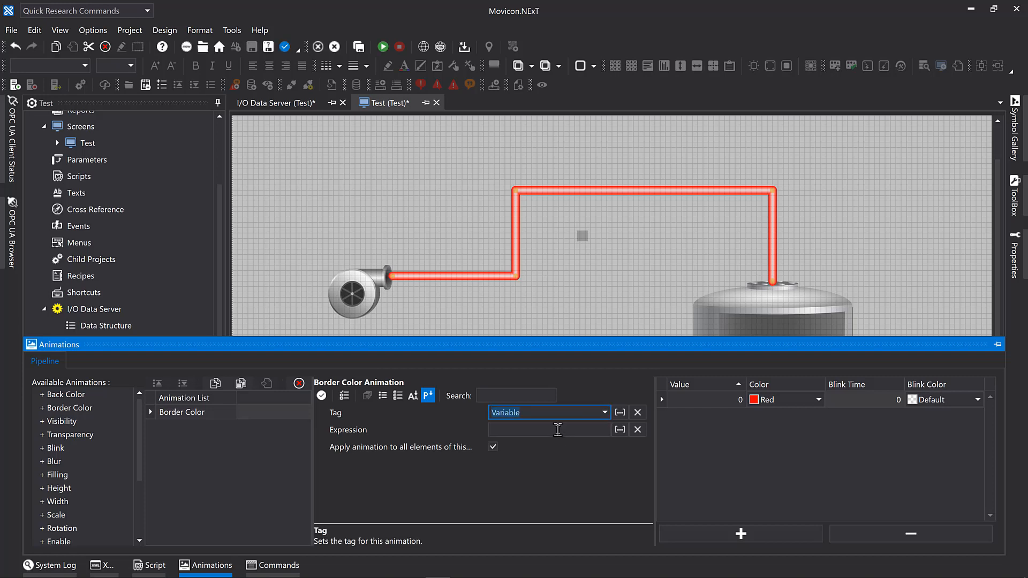
Define the pipeline's animation colours as grey #FF7F7F7F for value 0 and blue #FF25A5FF for value 1.
{"action": "left_click", "coordinate": [819, 399]}
{"action": "left_click", "coordinate": [757, 489]}
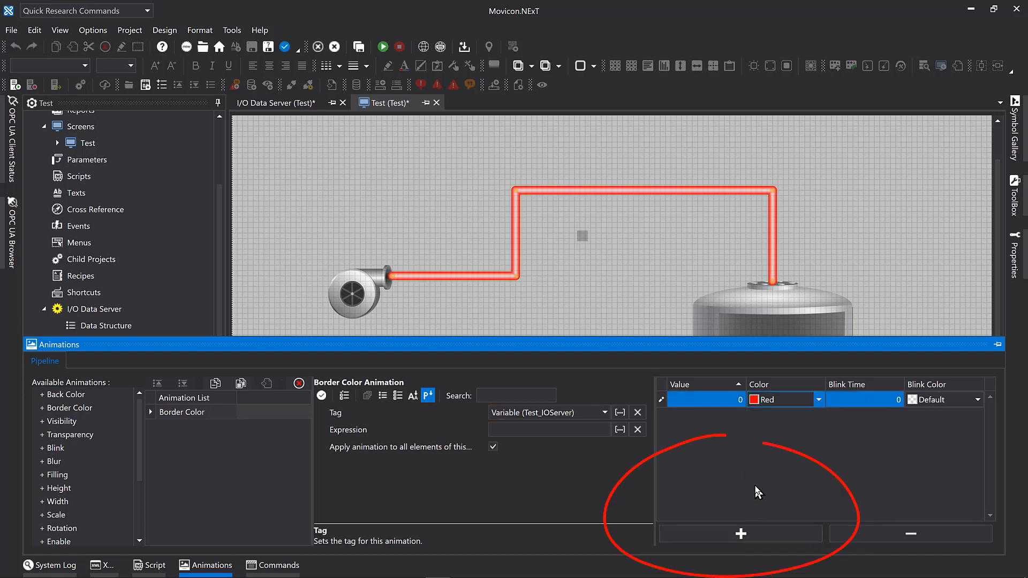
{"action": "left_click", "coordinate": [742, 534]}
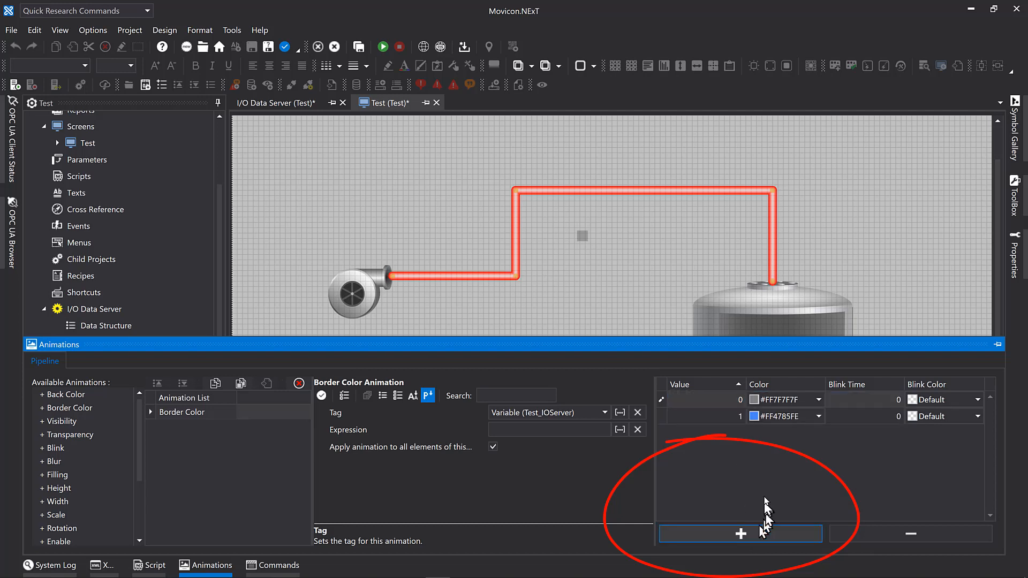
{"action": "left_click", "coordinate": [819, 417]}
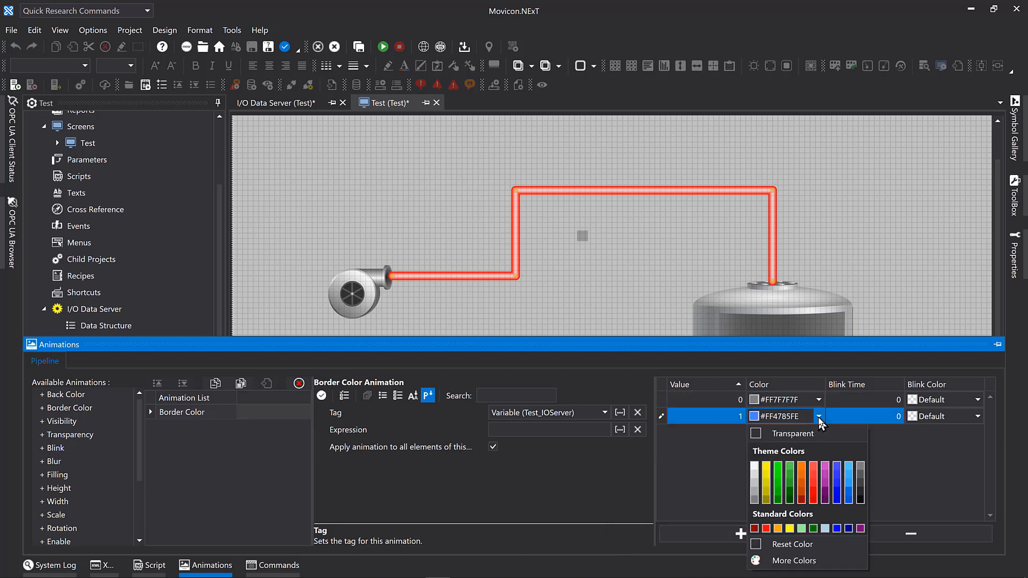
{"action": "left_click", "coordinate": [850, 493]}
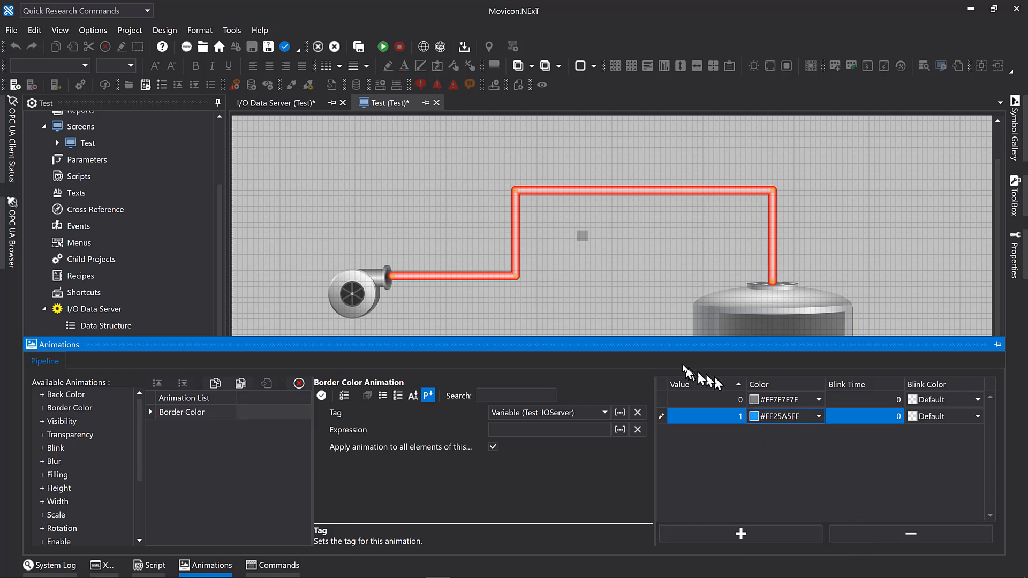
{"action": "left_click", "coordinate": [627, 314]}
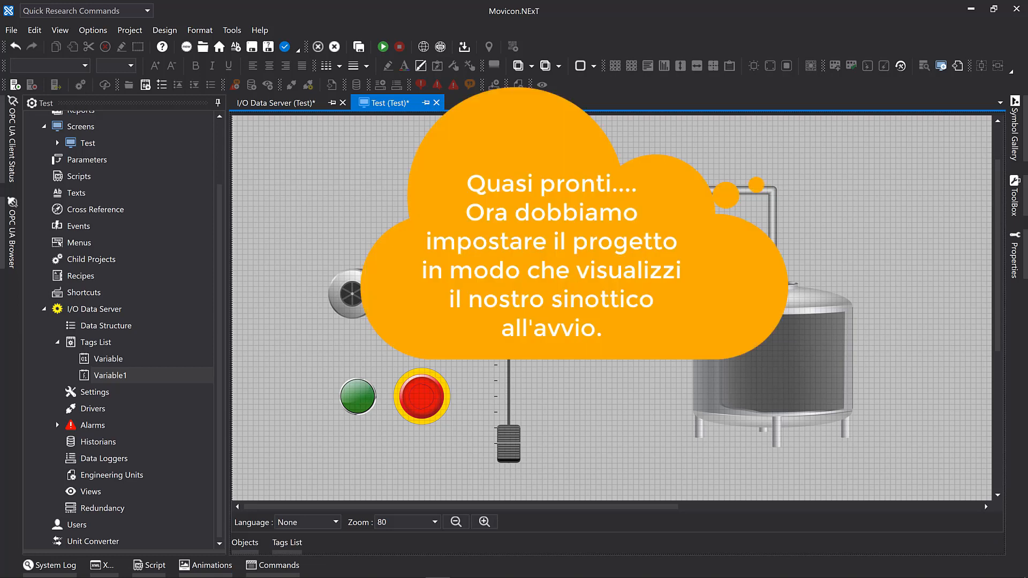
Set the project's startup page type to Main Screen and choose the Test screen as its startup screen.
{"action": "scroll", "coordinate": [150, 171], "scroll_direction": "up", "scroll_amount": 2}
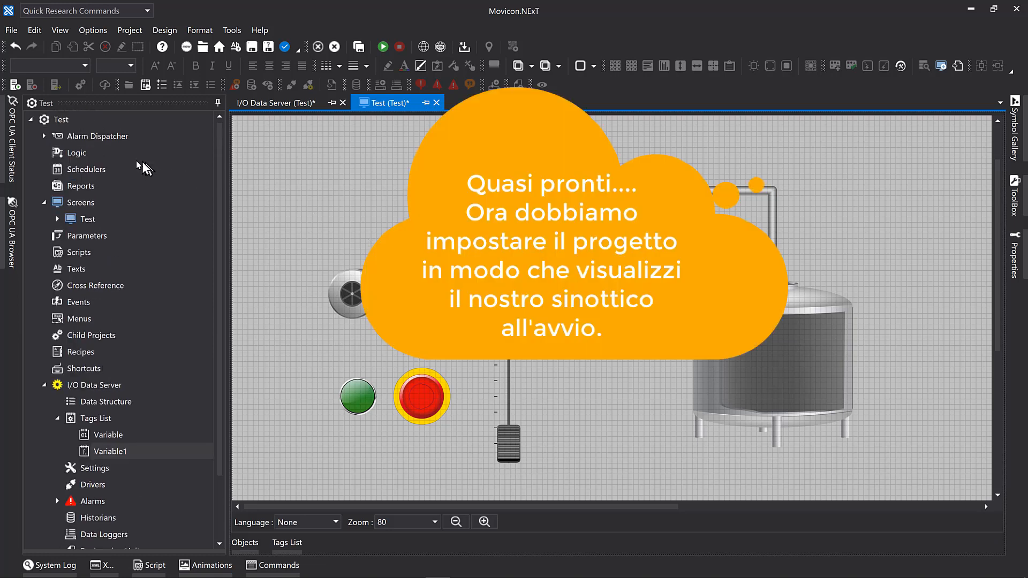
{"action": "left_click", "coordinate": [61, 120]}
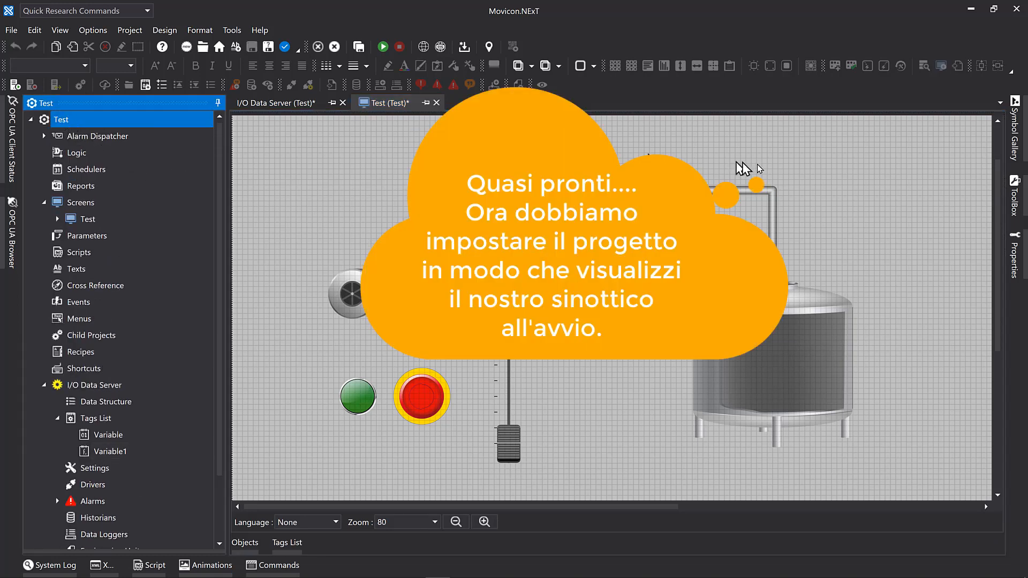
{"action": "left_click", "coordinate": [1012, 251]}
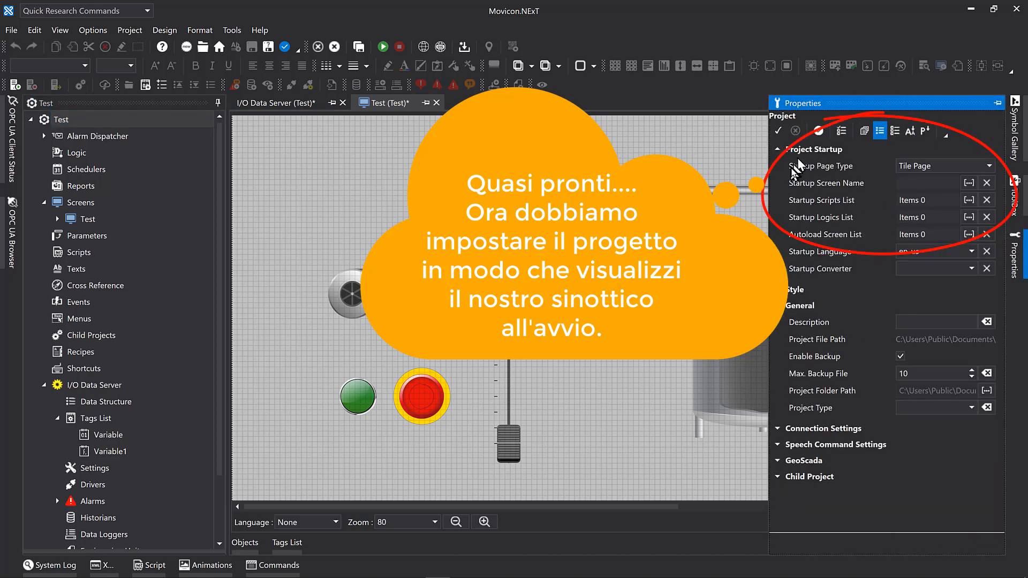
{"action": "left_click", "coordinate": [990, 167]}
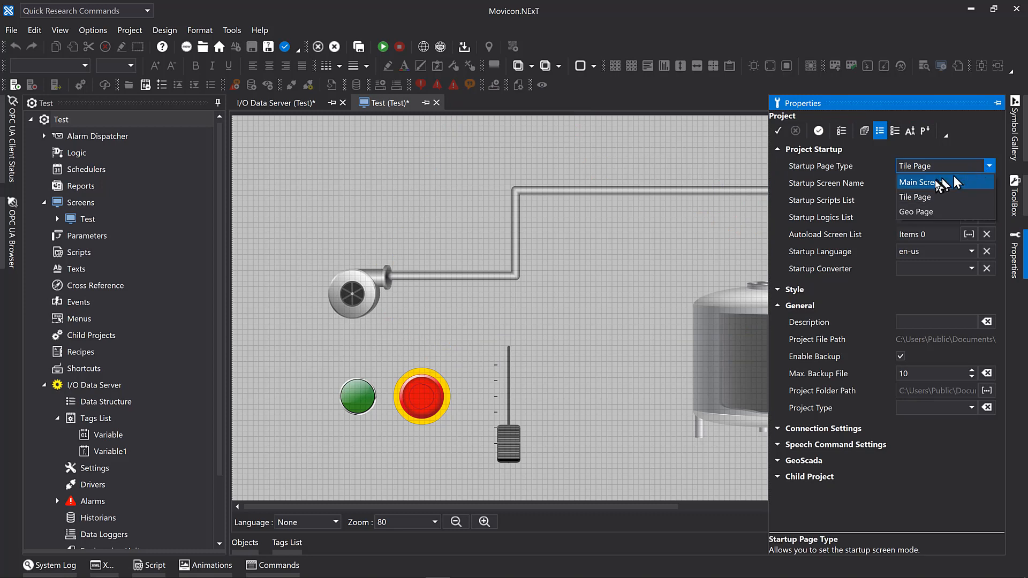
{"action": "left_click", "coordinate": [938, 184]}
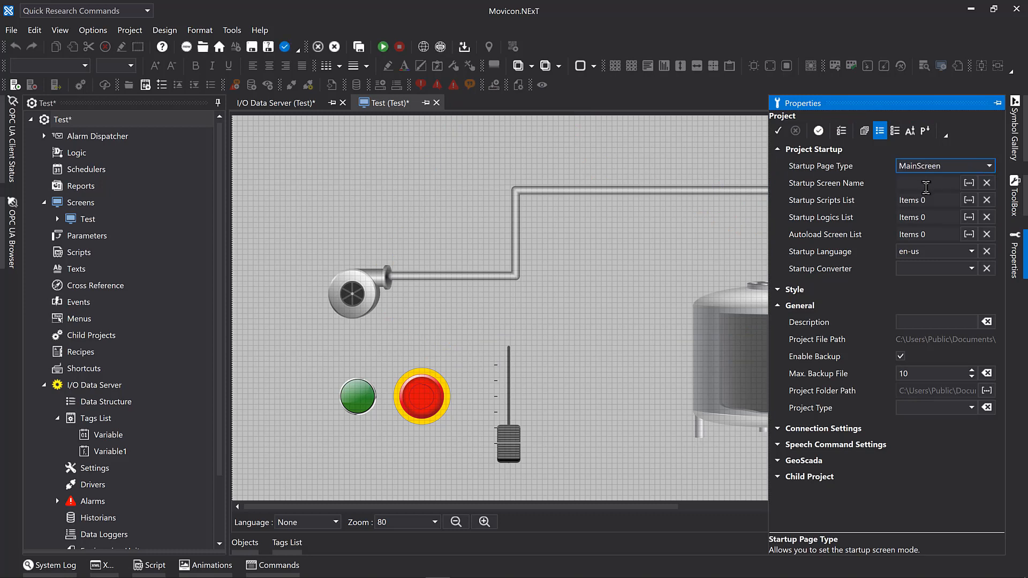
{"action": "left_click", "coordinate": [970, 182]}
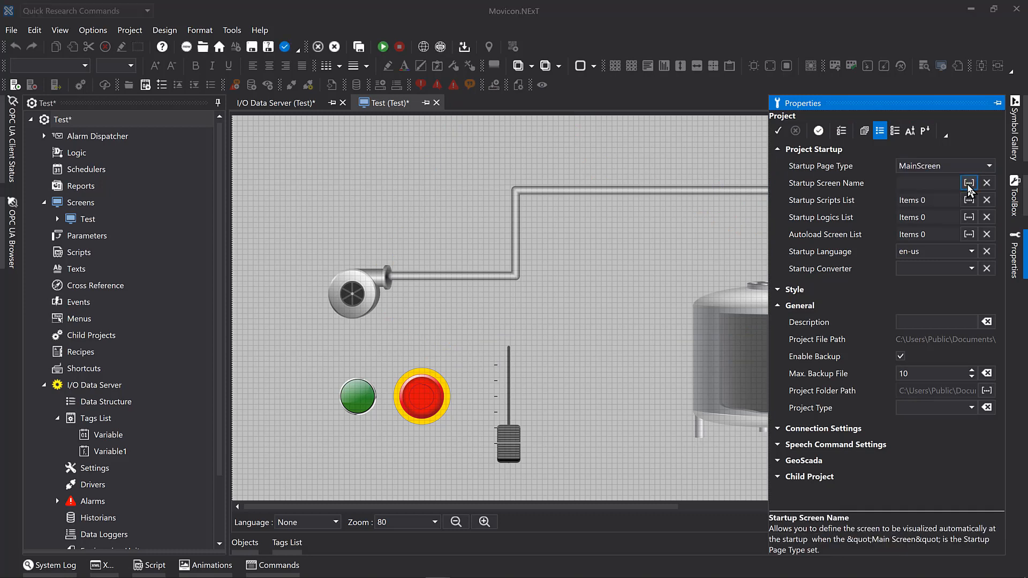
{"action": "left_click", "coordinate": [358, 207]}
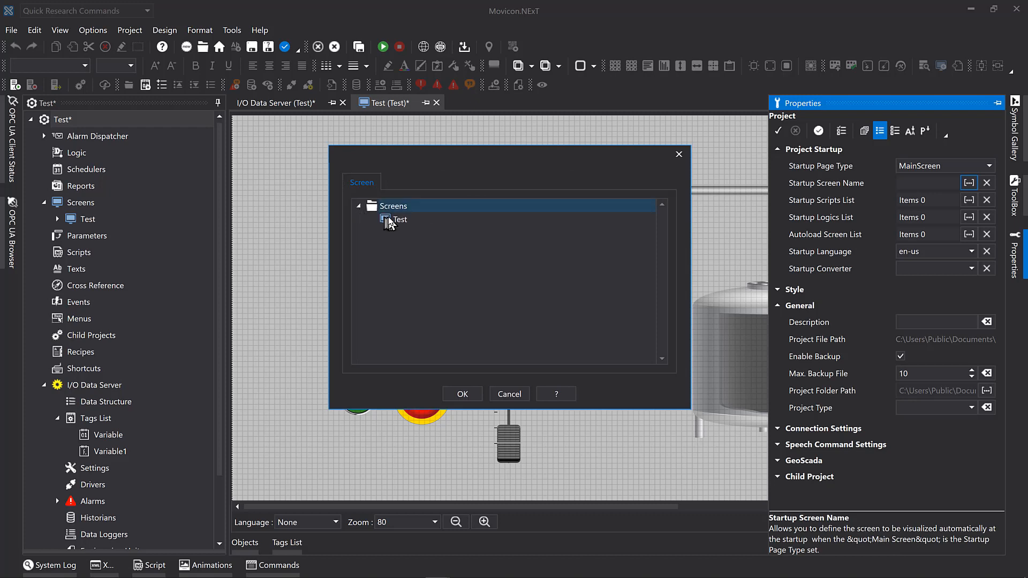
{"action": "left_click", "coordinate": [390, 220]}
{"action": "left_click", "coordinate": [462, 394]}
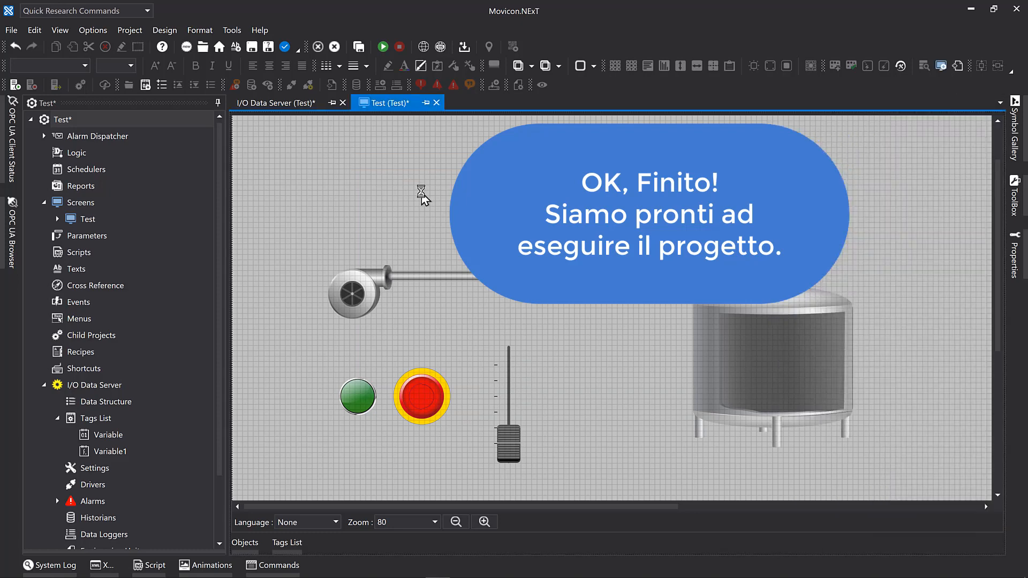
Save the Test screen and start the project's runtime.
{"action": "left_click", "coordinate": [252, 47]}
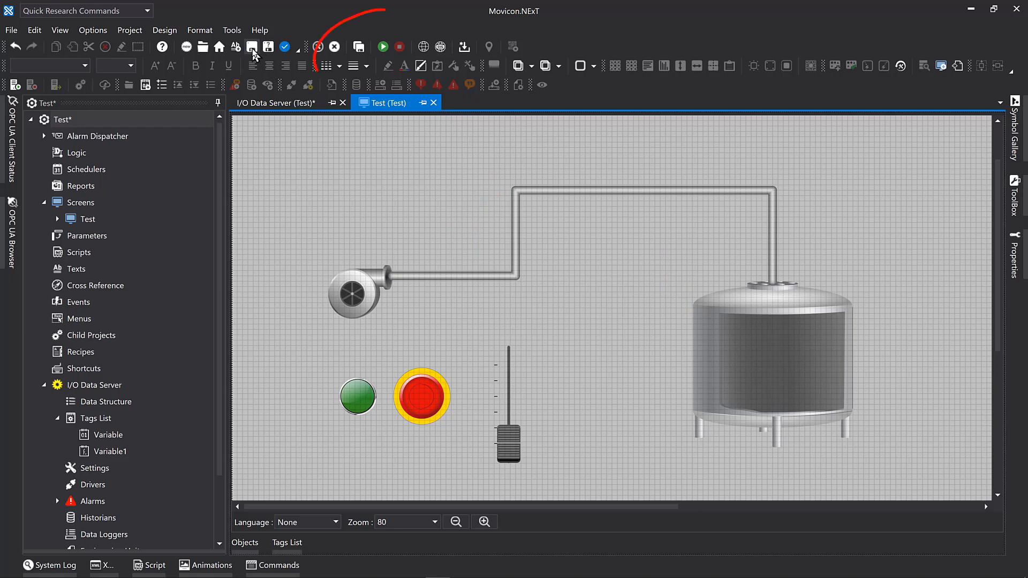
{"action": "left_click", "coordinate": [384, 48]}
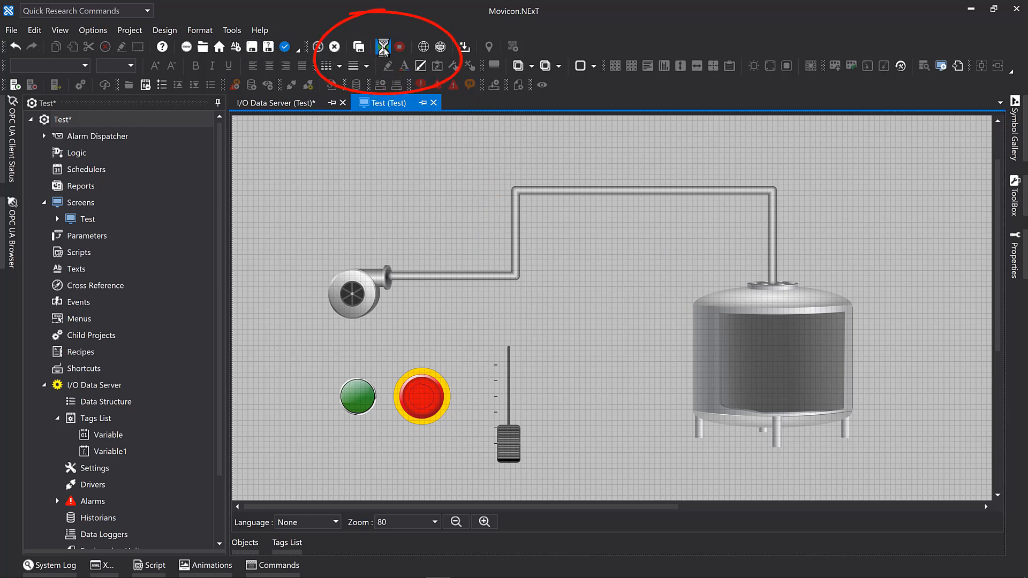
Confirm the runtime launch and test the pump and pipeline by switching them on and off twice with the green and red buttons.
{"action": "left_click", "coordinate": [476, 346]}
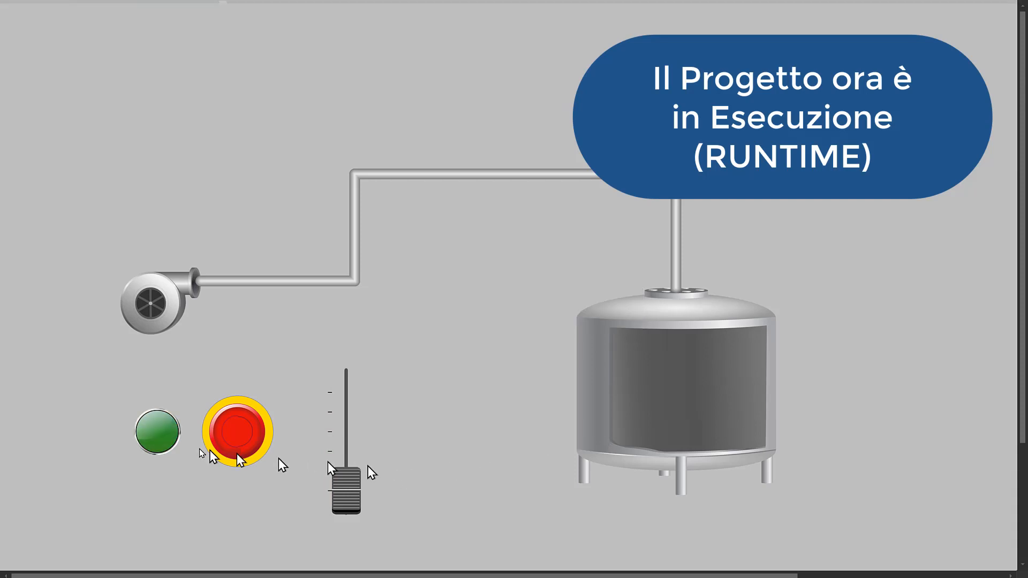
{"action": "left_click", "coordinate": [164, 432]}
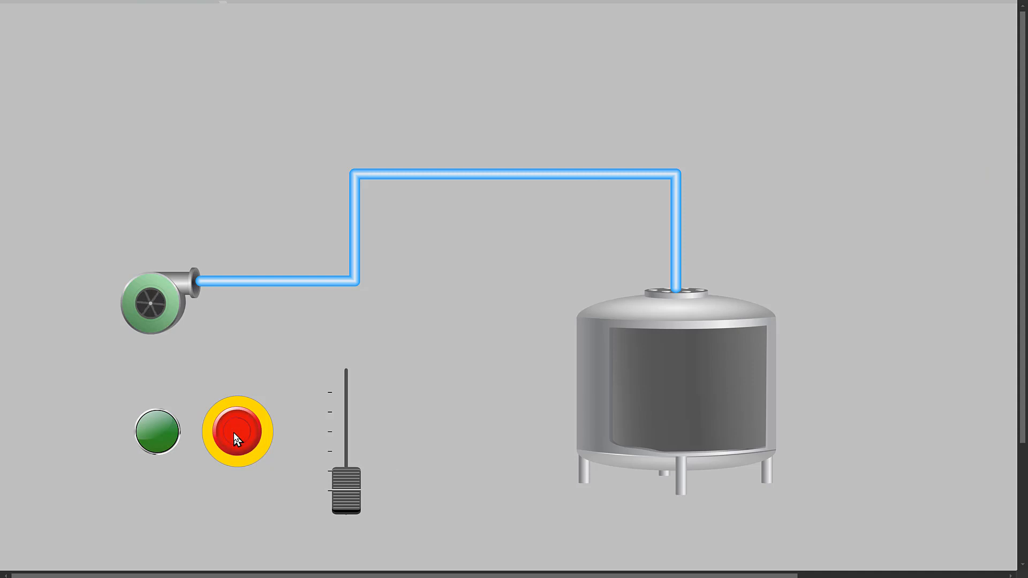
{"action": "left_click", "coordinate": [233, 432]}
{"action": "left_click", "coordinate": [166, 442]}
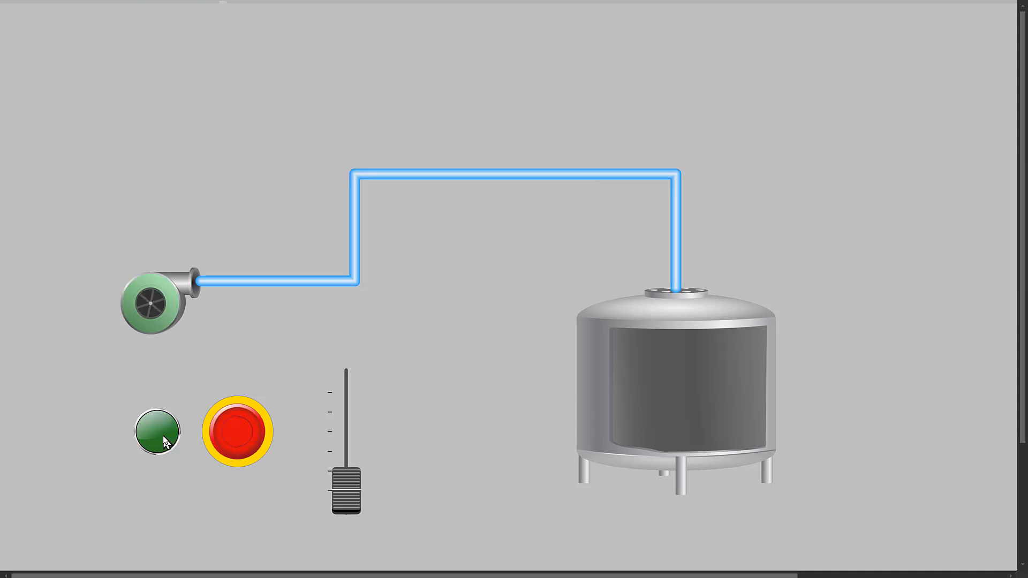
{"action": "left_click", "coordinate": [240, 438]}
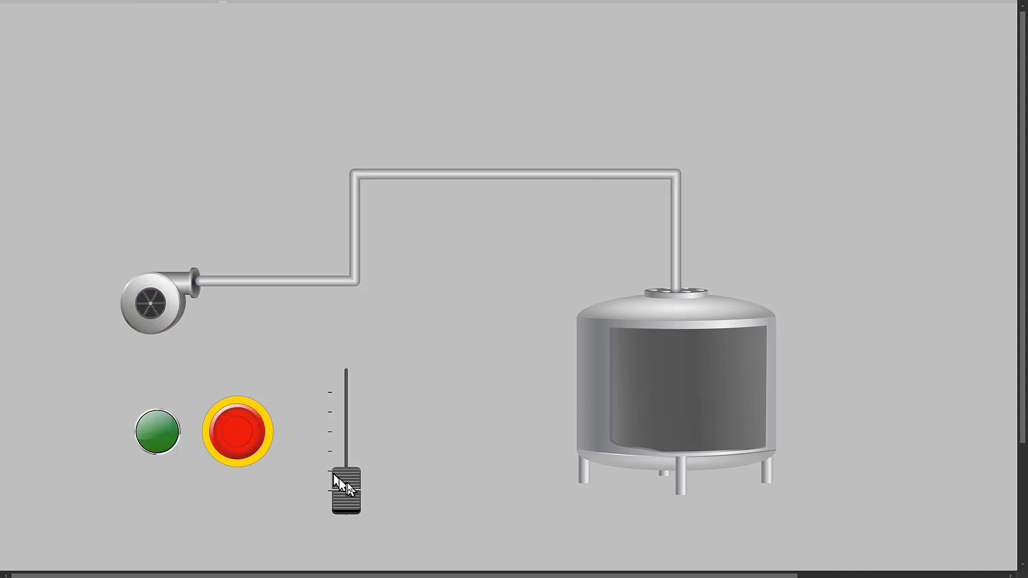
Test raising the tank level with the slider and cycling the pump on and off, and close the runtime to return to editing.
{"action": "left_click_drag", "start_coordinate": [346, 485], "coordinate": [345, 417]}
{"action": "left_click", "coordinate": [159, 431]}
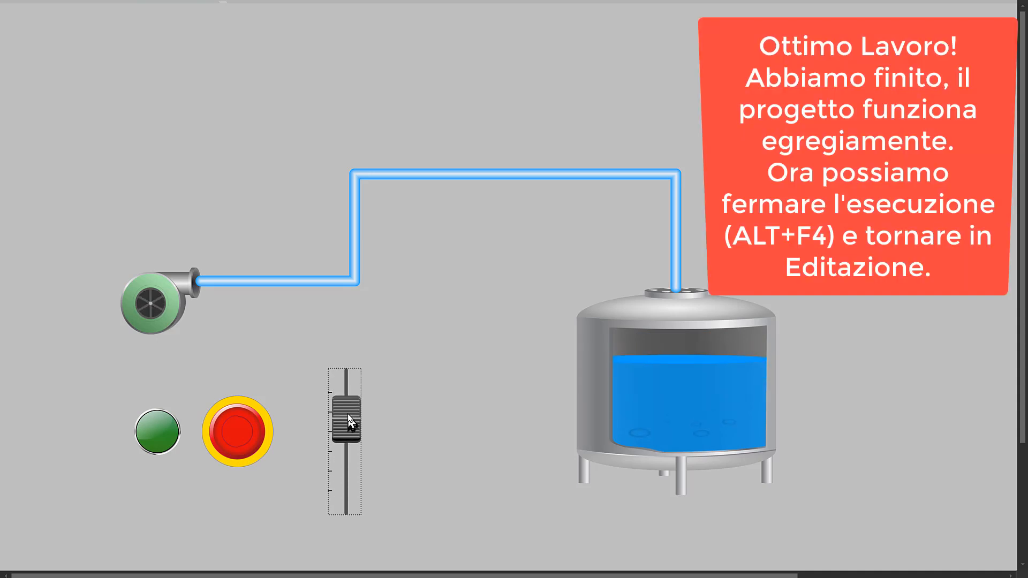
{"action": "left_click", "coordinate": [247, 445]}
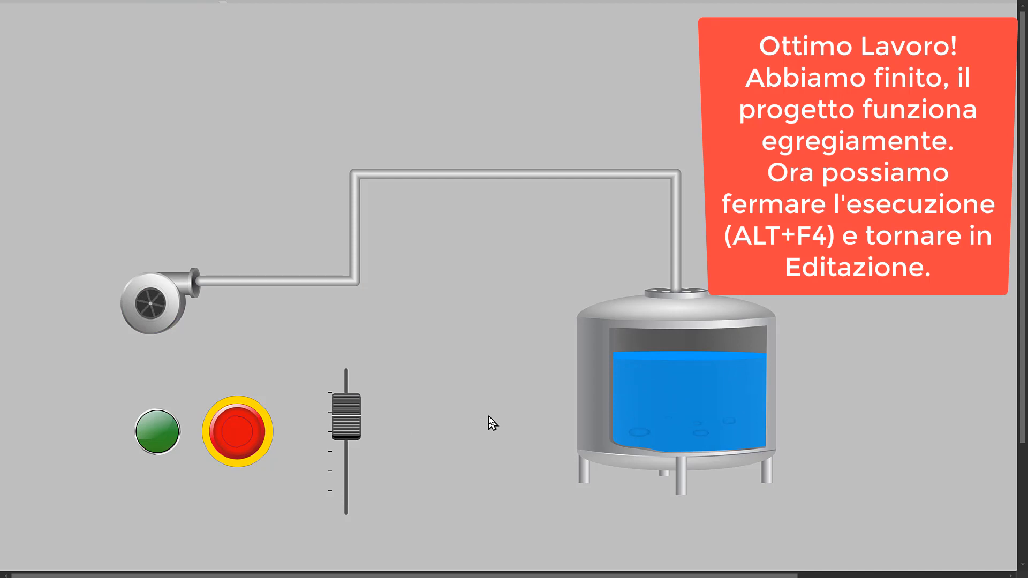
{"action": "key", "text": "alt+F4"}
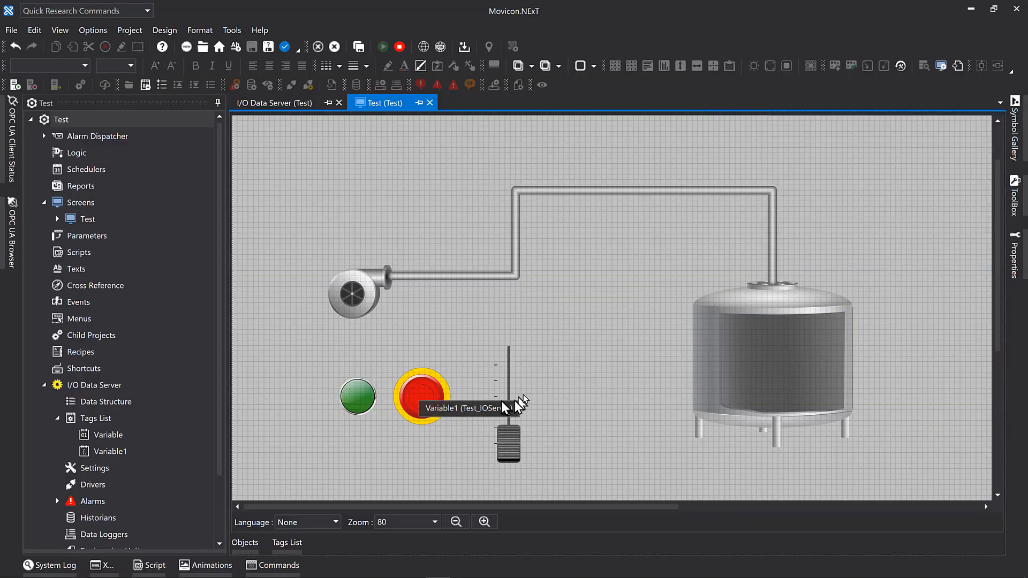